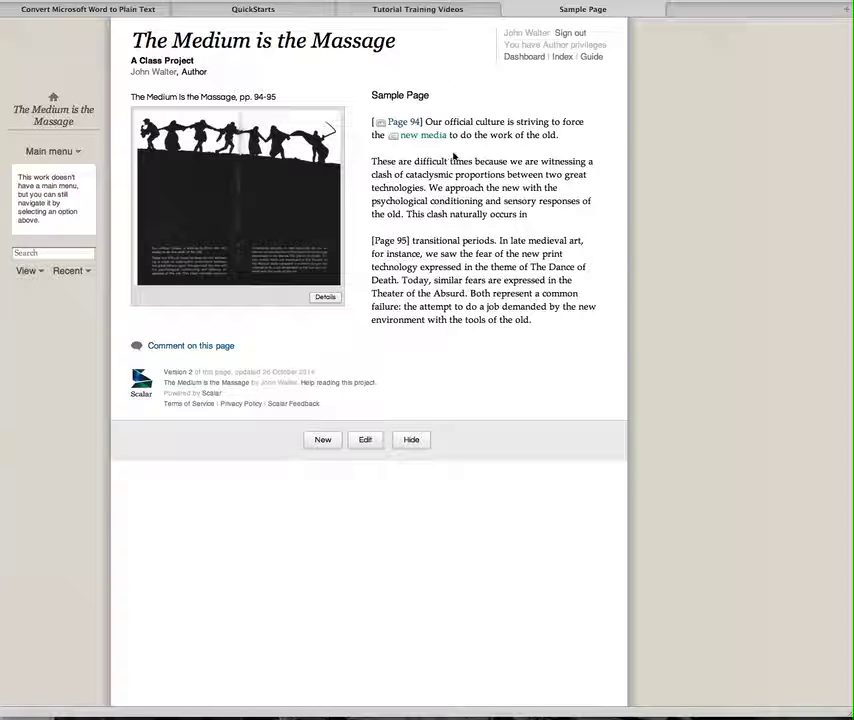
- Open the project dashboard's list of pages and jump to the entries starting at 21
left_click(521, 58)
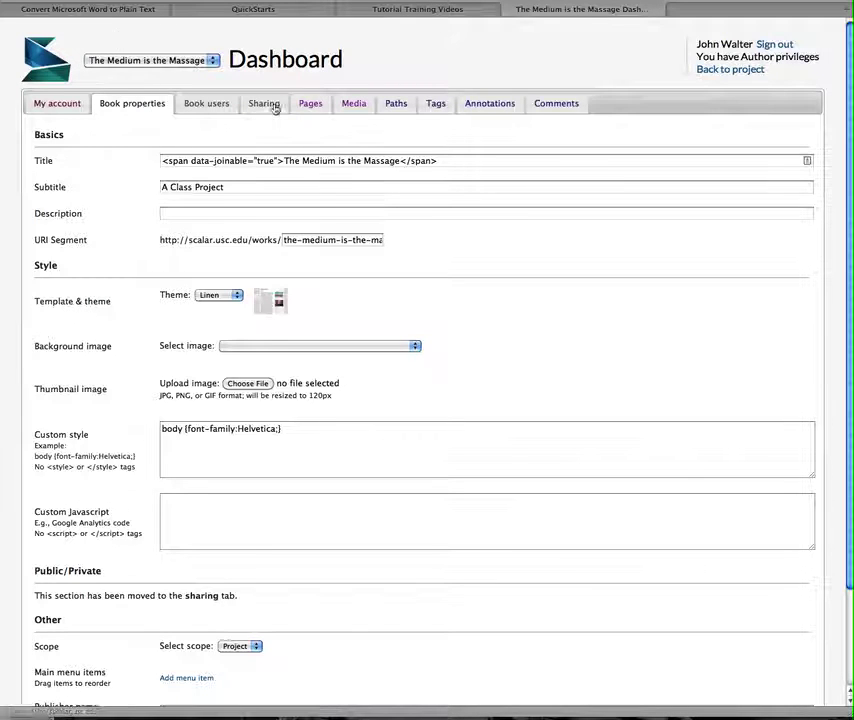
left_click(310, 104)
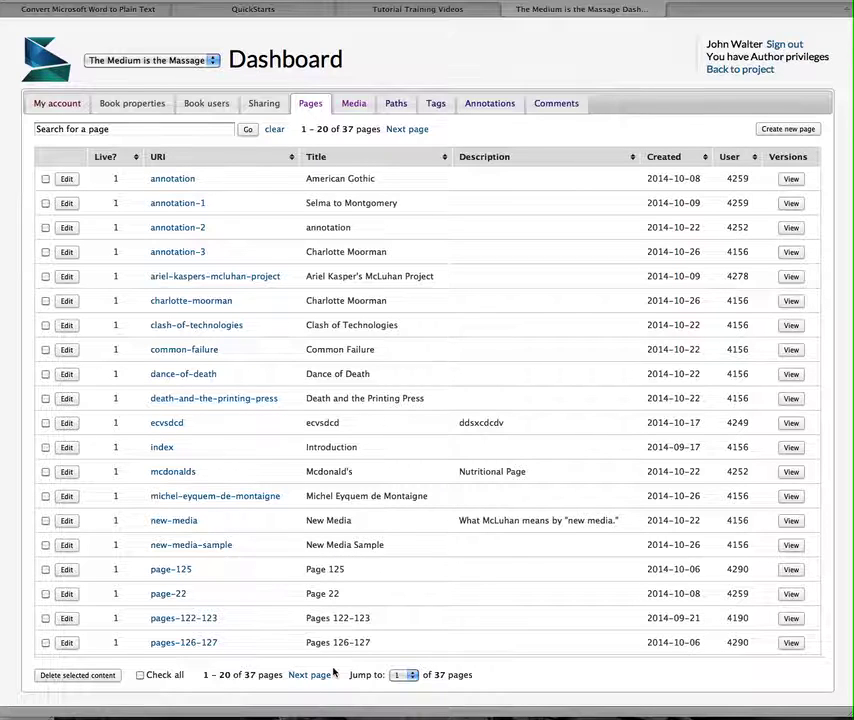
left_click(405, 677)
left_click(404, 692)
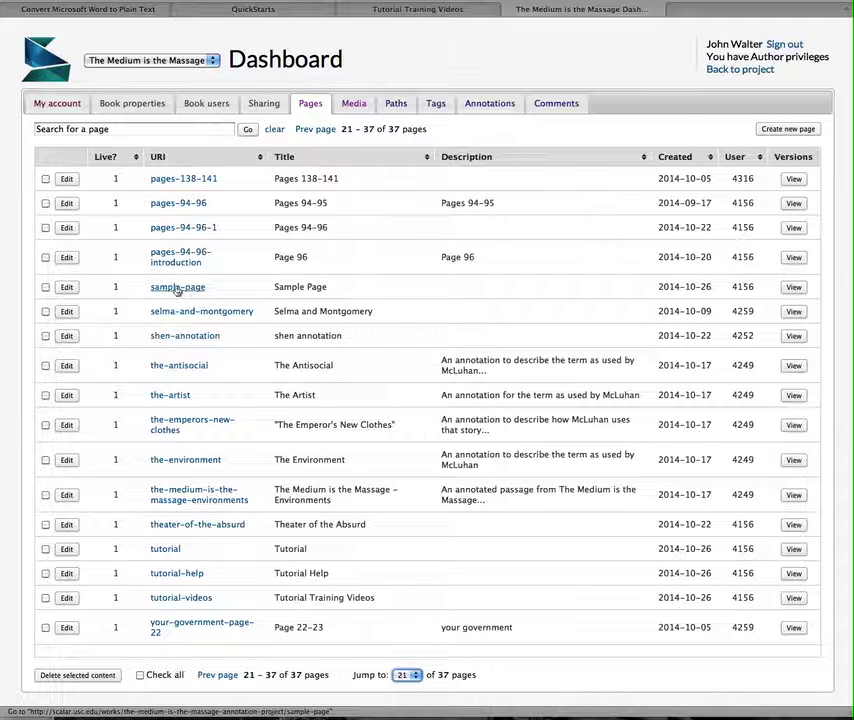
- Examine the version history of Sample Page, view the page itself, and return to the dashboard's page list
left_click(794, 288)
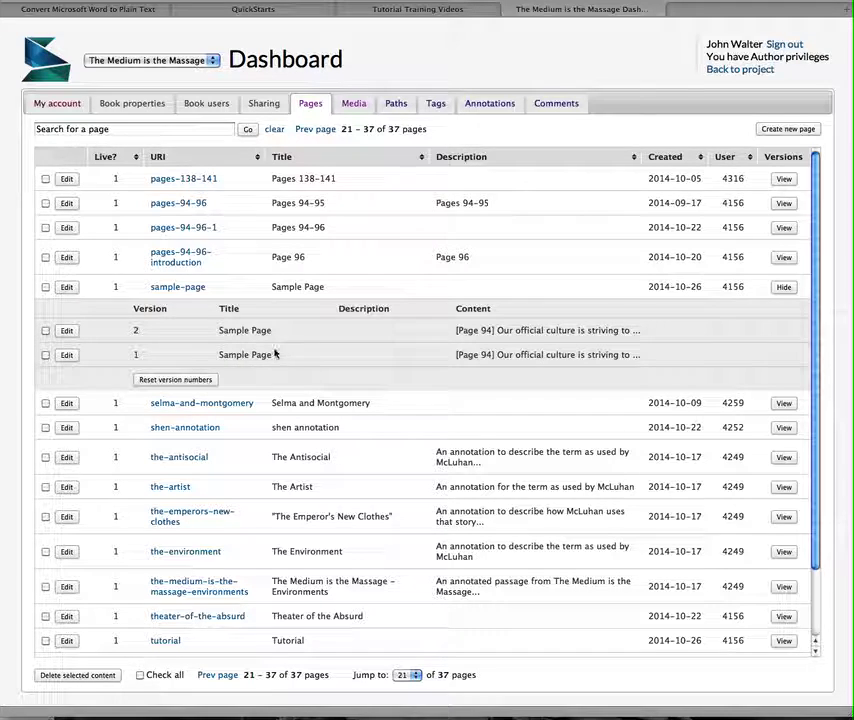
left_click(784, 288)
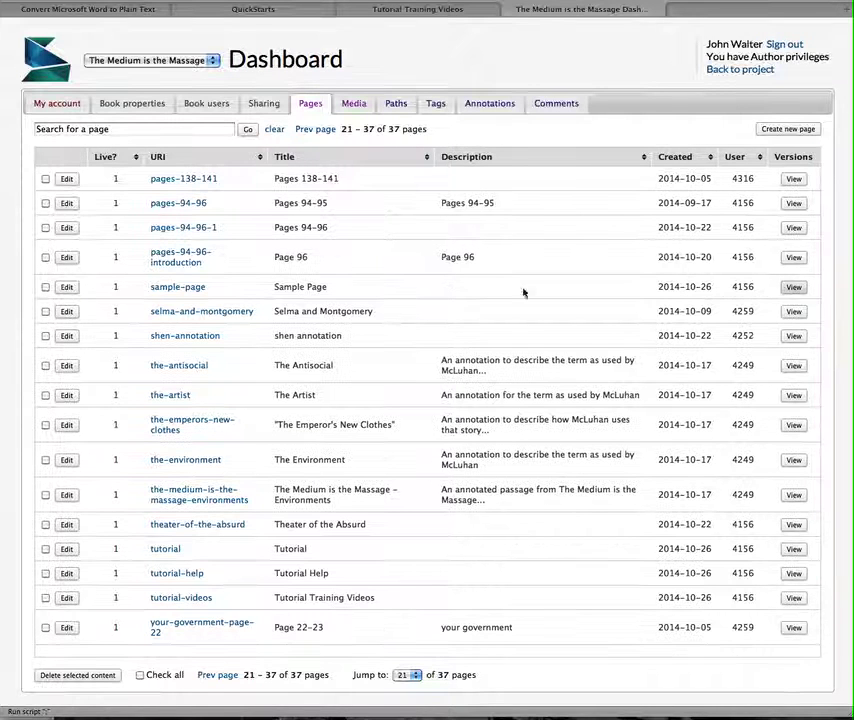
left_click(183, 291)
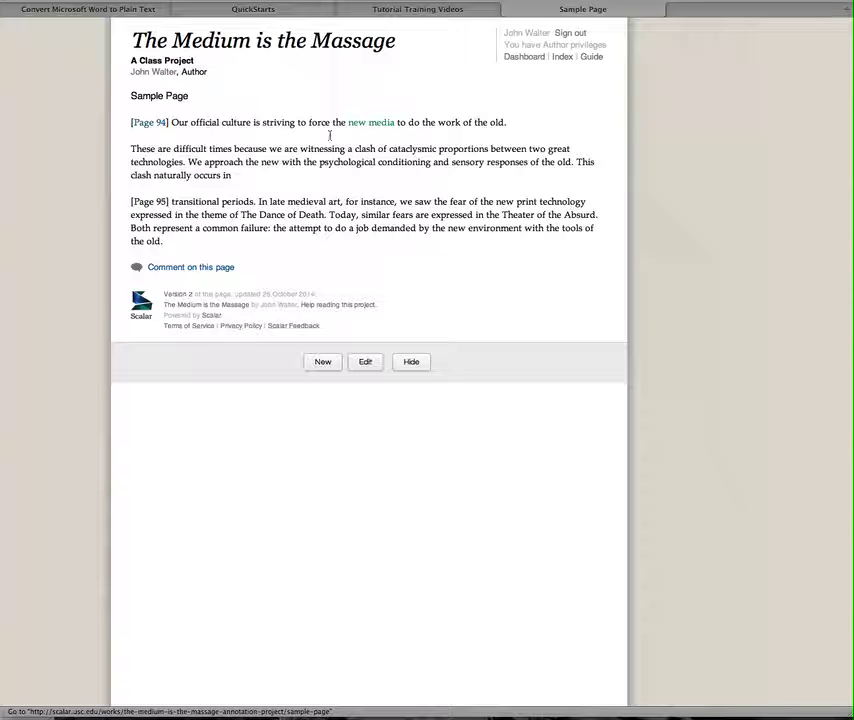
key("super+bracketleft")
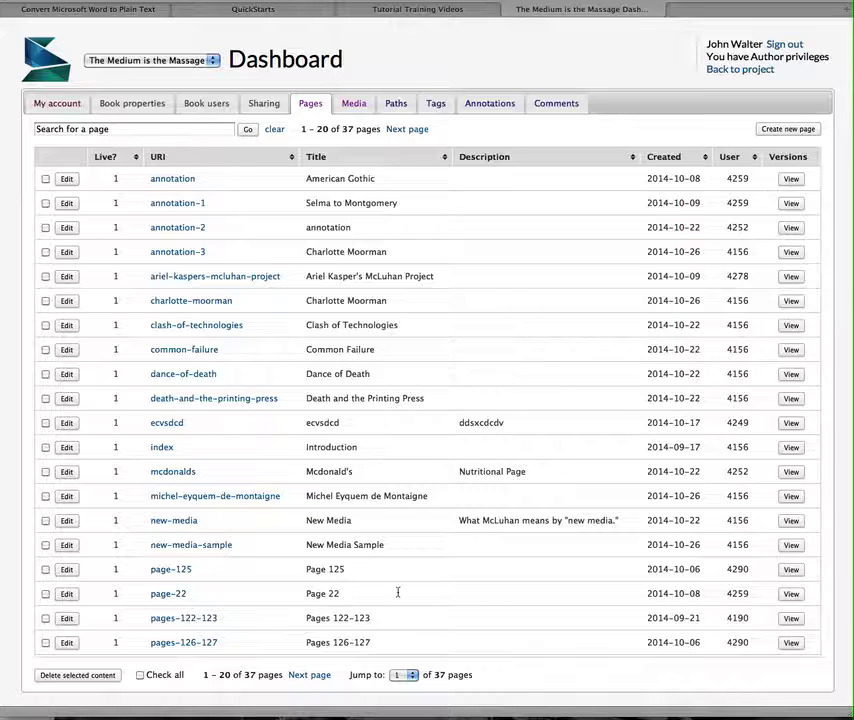
- Delete the new-media-sample page from the project and reload the page list
left_click(45, 545)
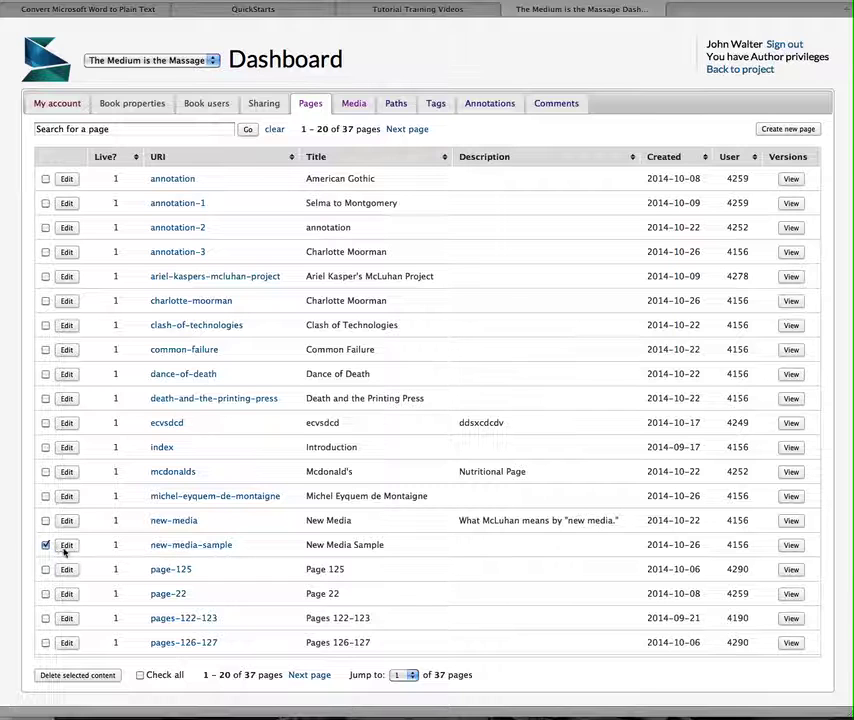
left_click(73, 676)
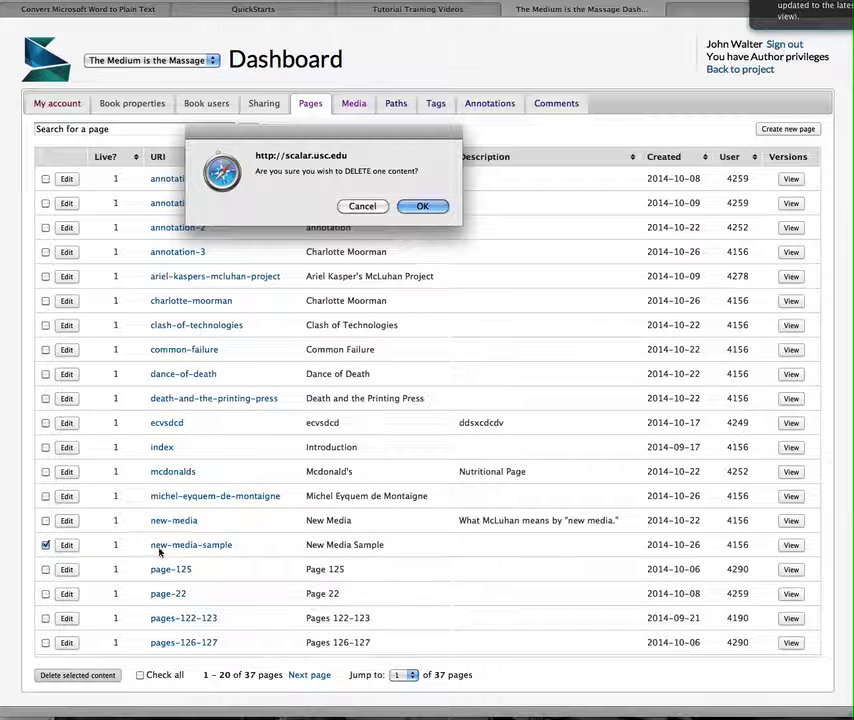
left_click(424, 207)
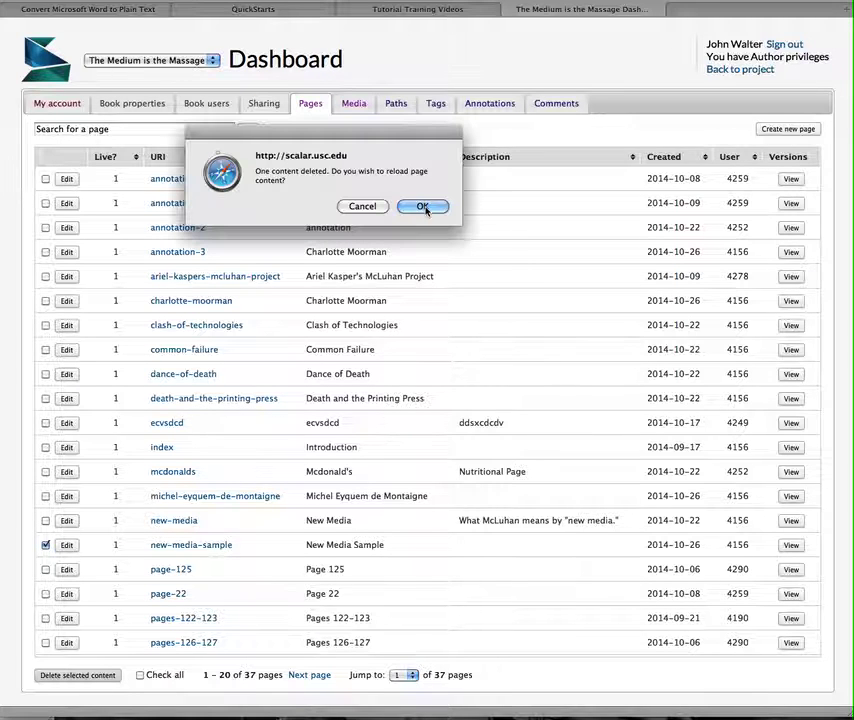
left_click(424, 207)
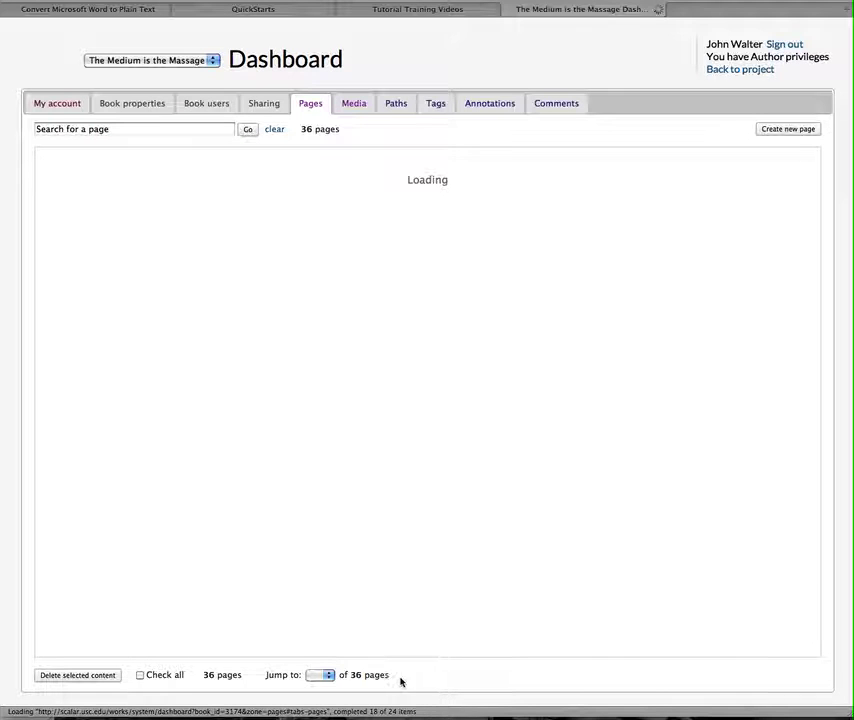
- Delete the sample-page entry found among the pages from 21 onward and reload the page list
left_click(325, 676)
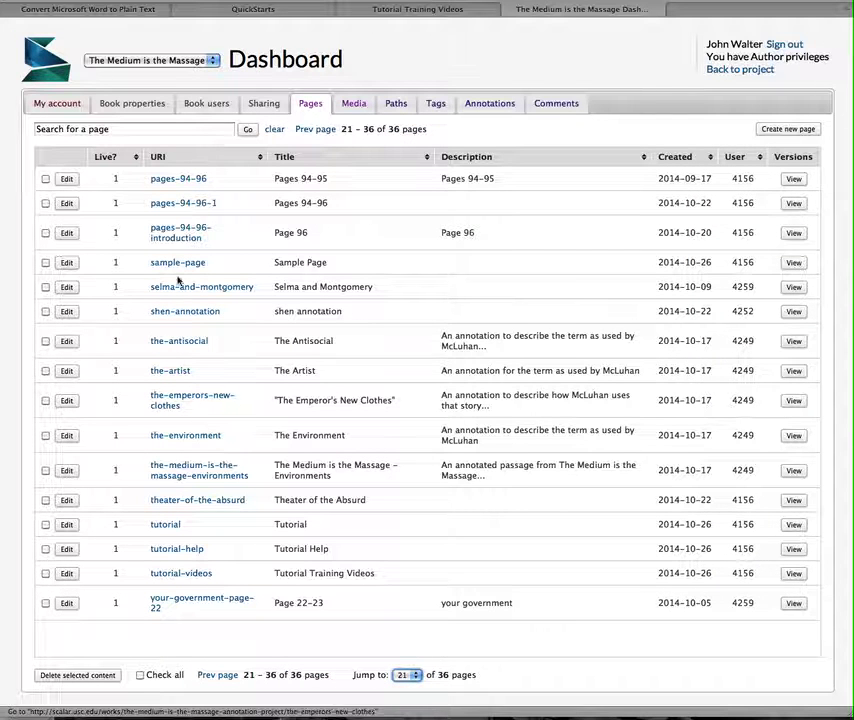
left_click(45, 262)
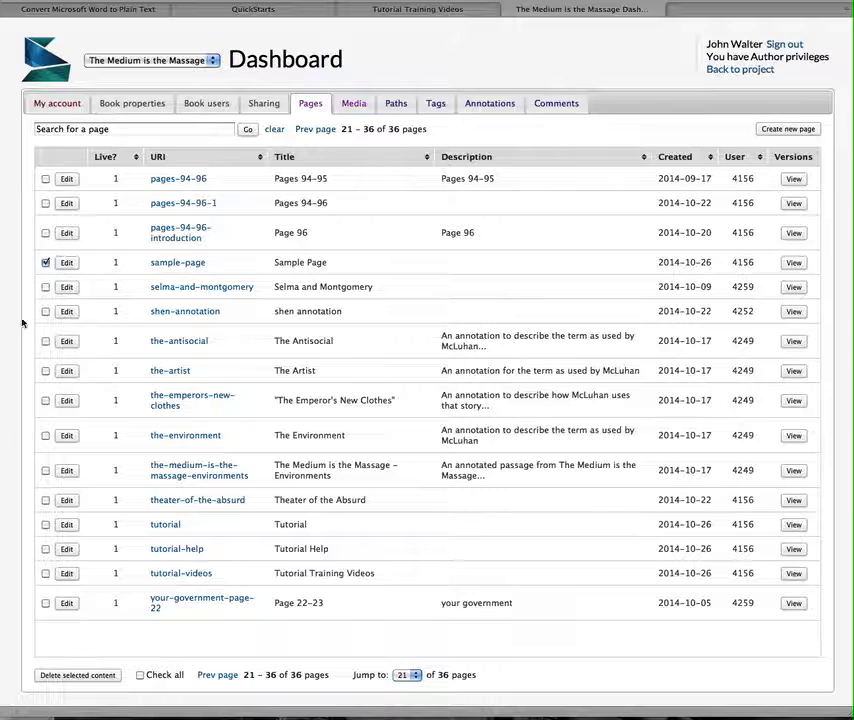
left_click(100, 675)
left_click(415, 205)
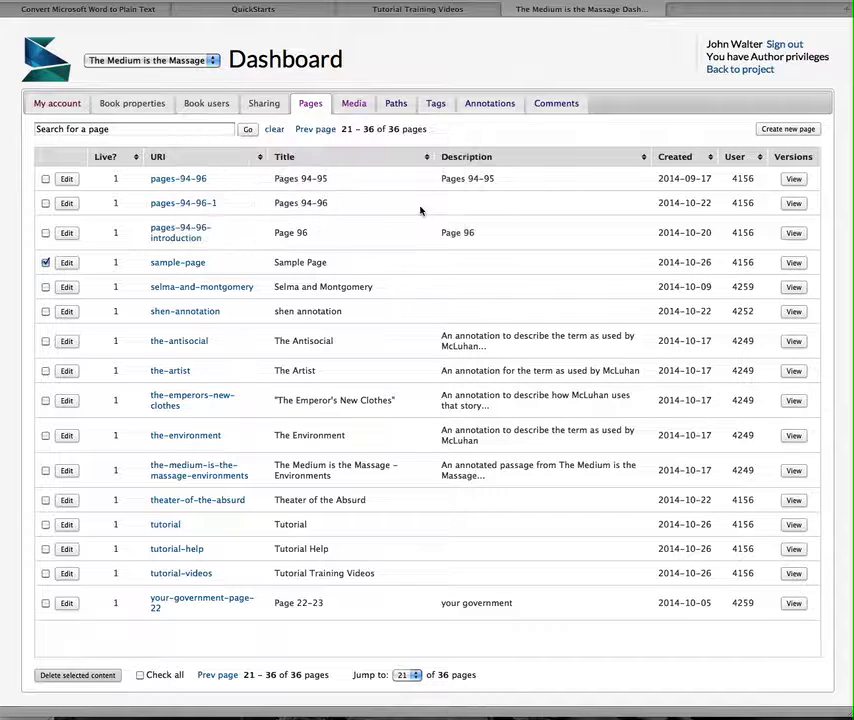
left_click(420, 208)
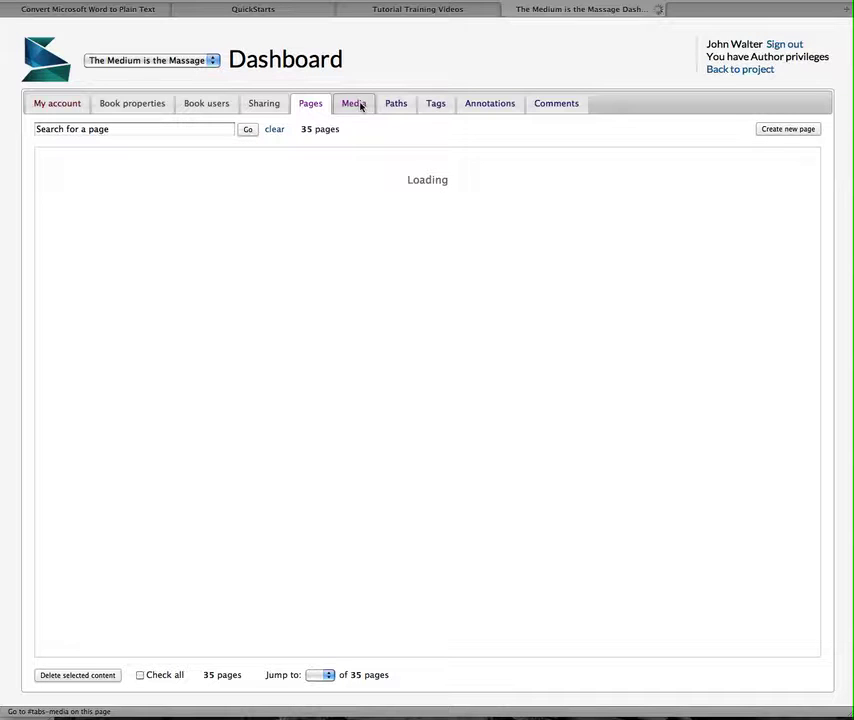
- Look up the versions of the Bridal Pair, from the Dance of Death media file in the dashboard, then return to the project
left_click(360, 106)
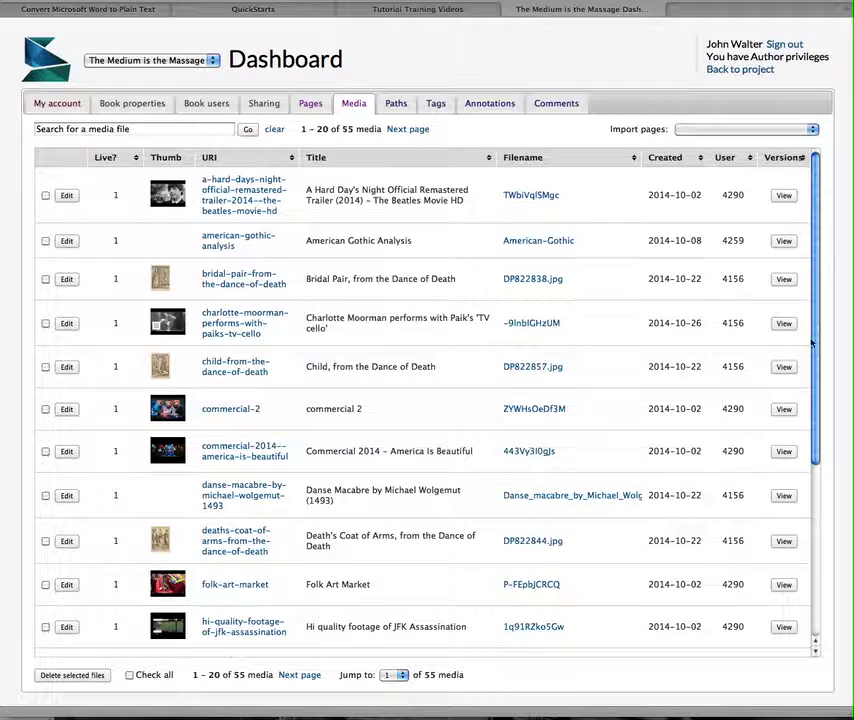
left_click(784, 280)
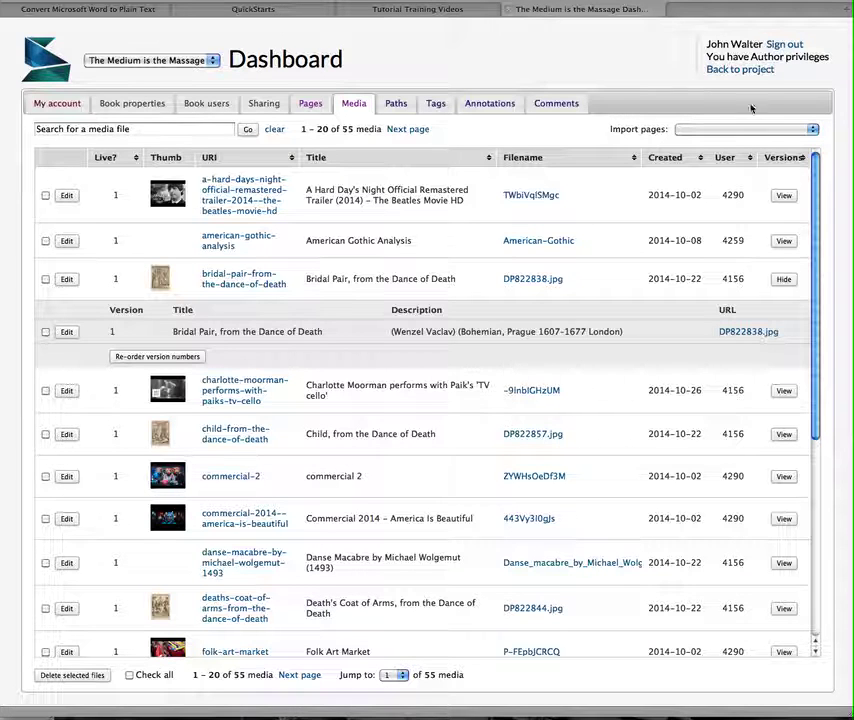
left_click(739, 70)
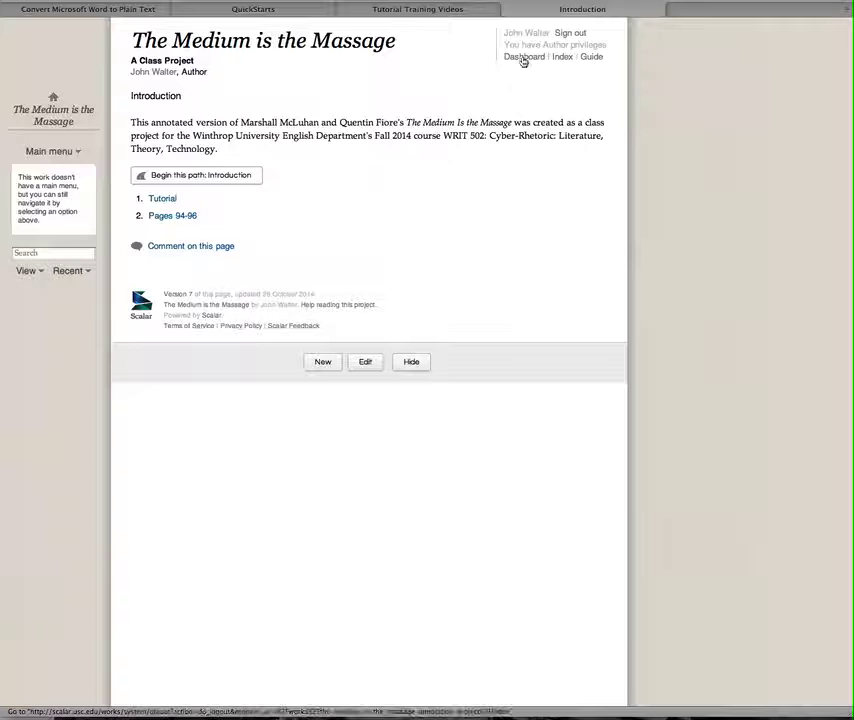
- Consult the Scalar User's Guide QuickStart about annotating an image
left_click(431, 9)
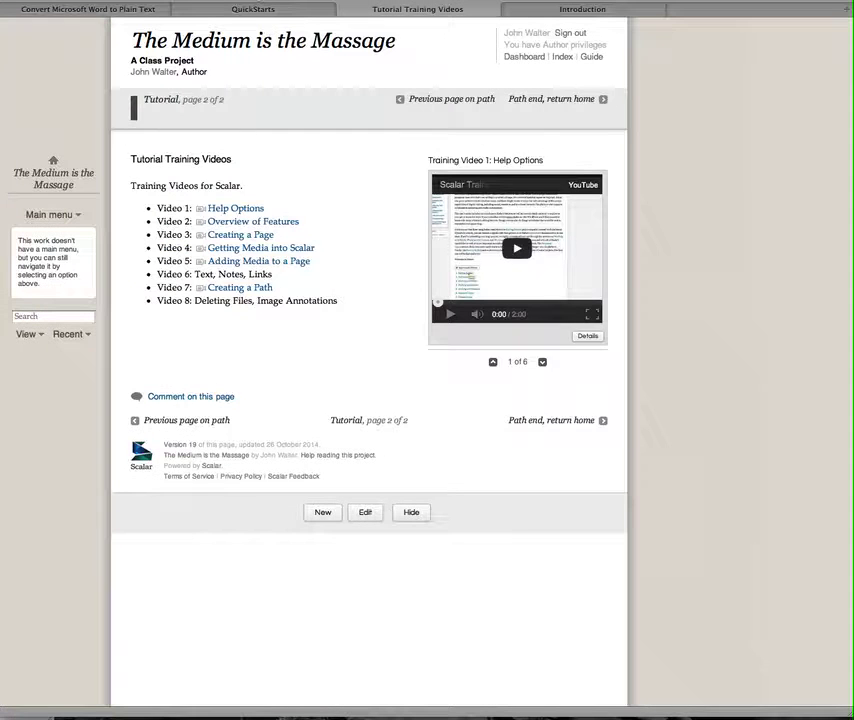
left_click(255, 10)
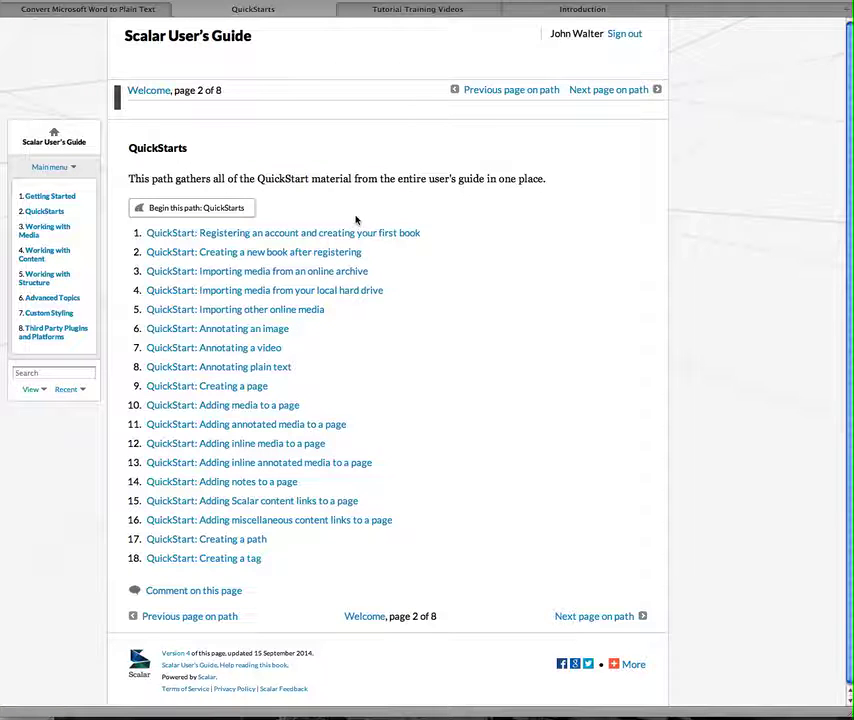
left_click(247, 329)
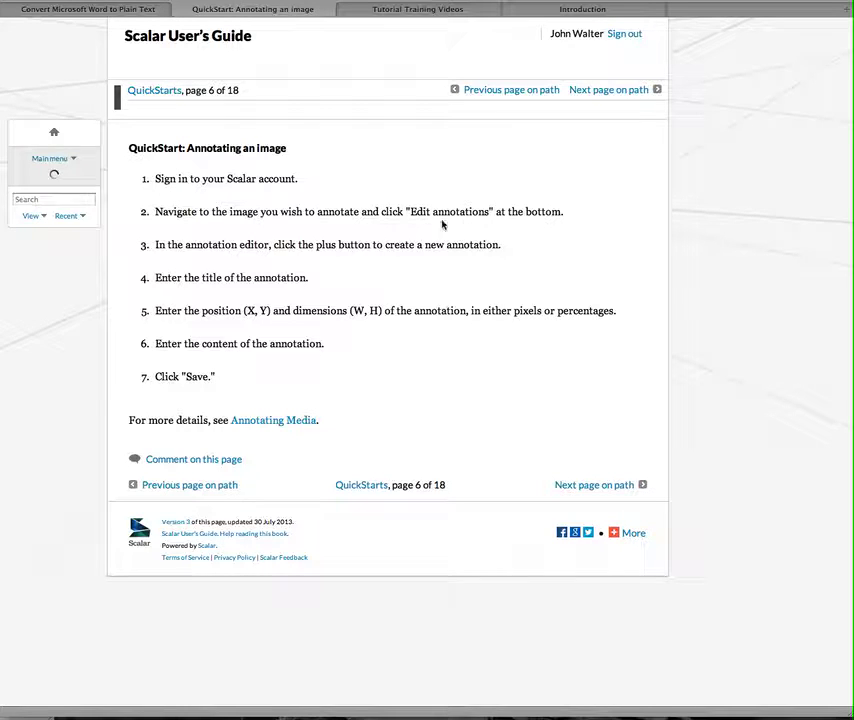
- Go back to the project and open the Dance of Death page from the Pages 94-96 path
left_click(538, 10)
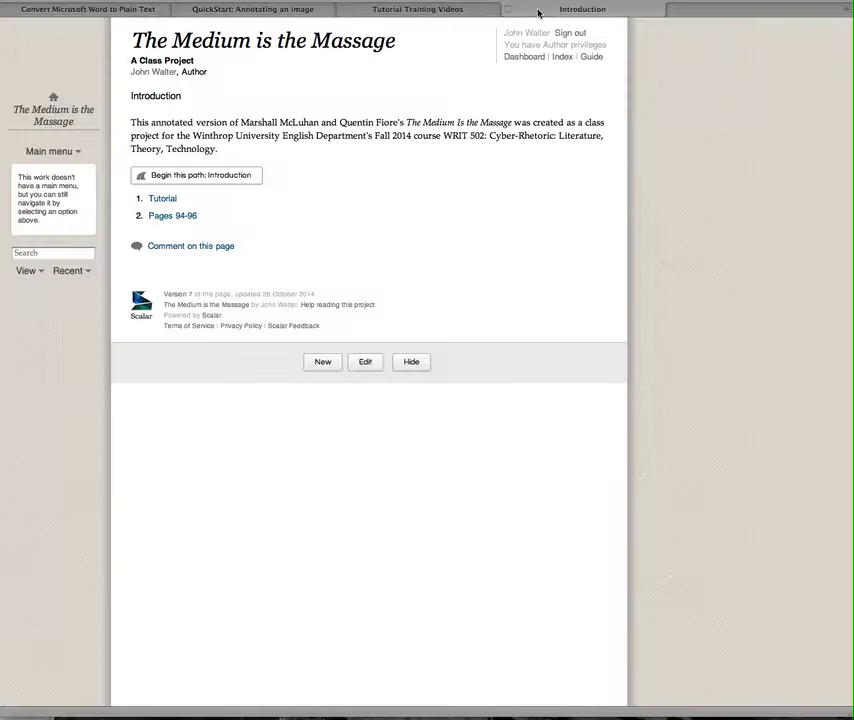
left_click(184, 218)
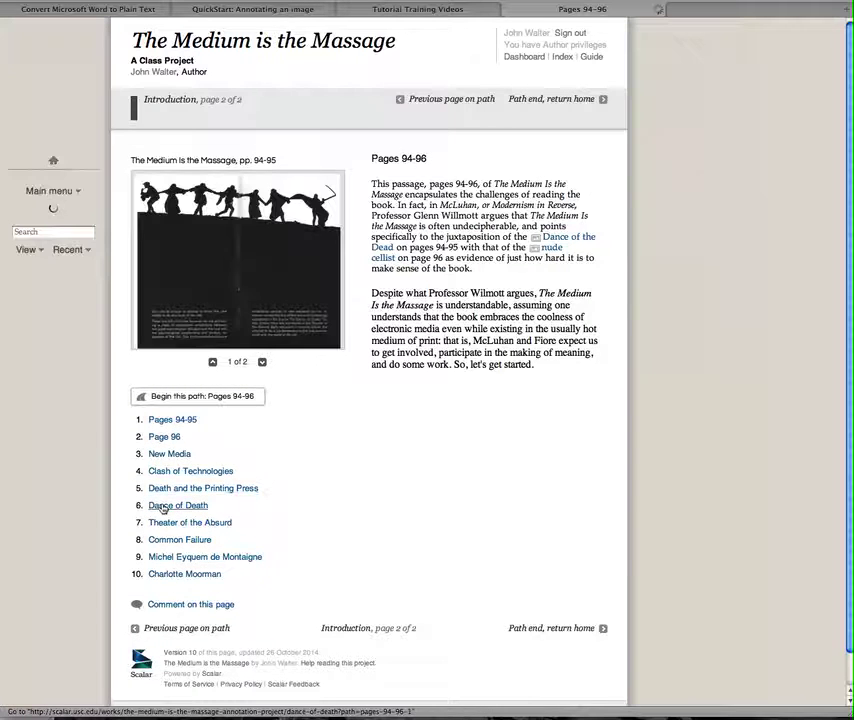
left_click(163, 507)
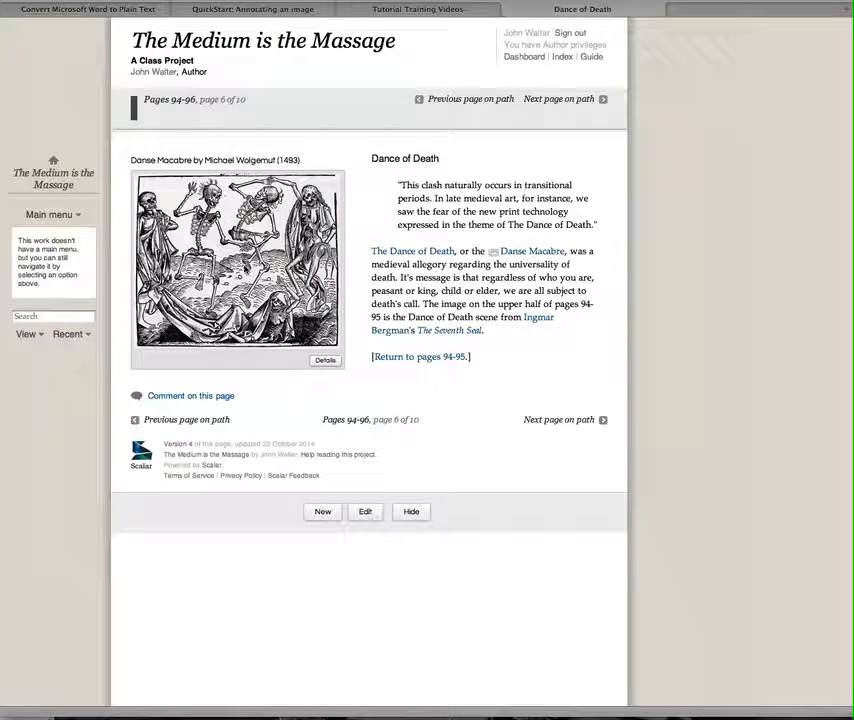
- Inspect the Danse Macabre image's description, annotations, enlarged media and popout views, then close its details
left_click(327, 362)
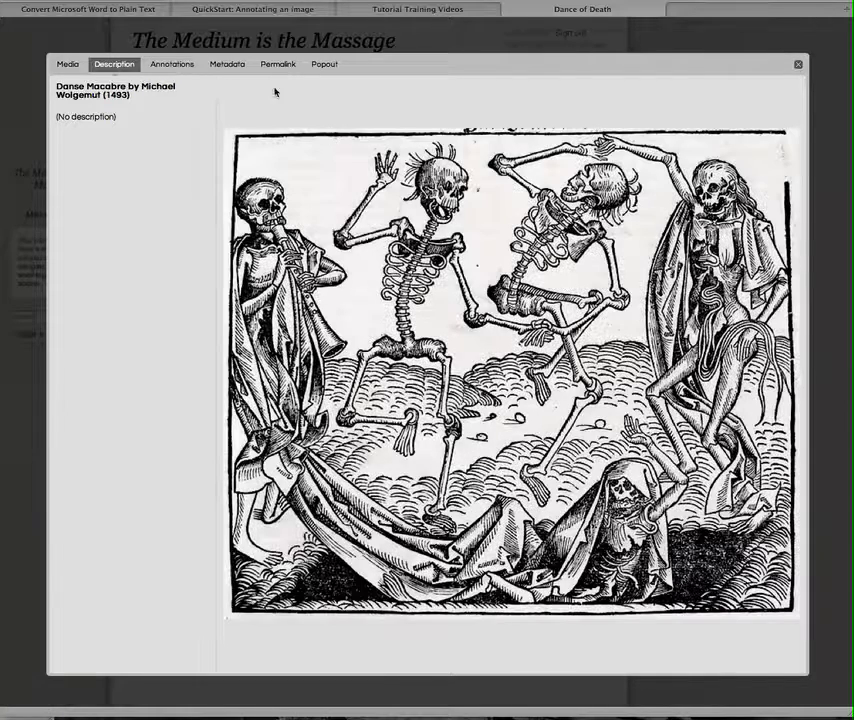
left_click(172, 65)
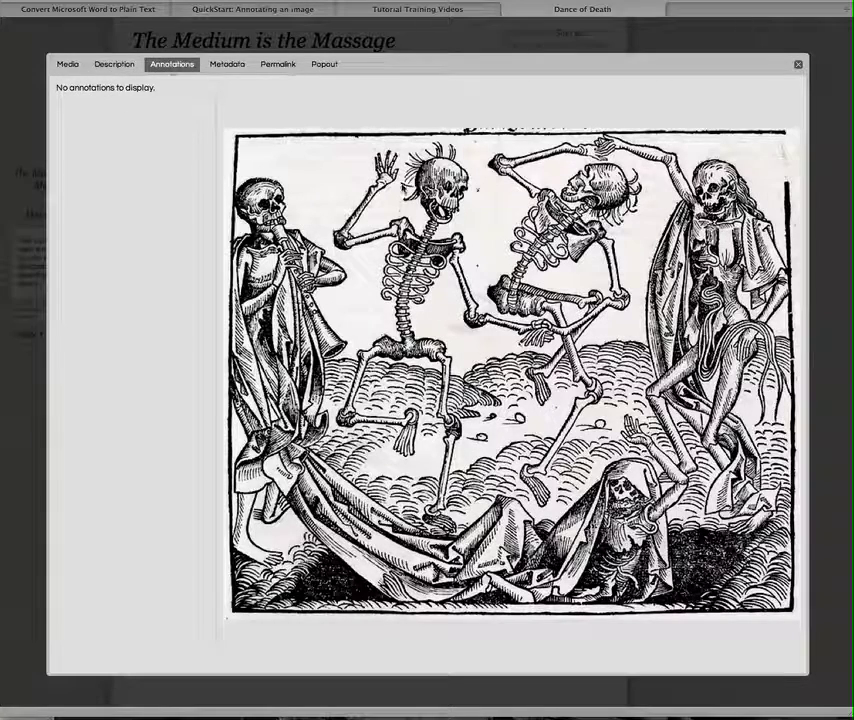
left_click(68, 64)
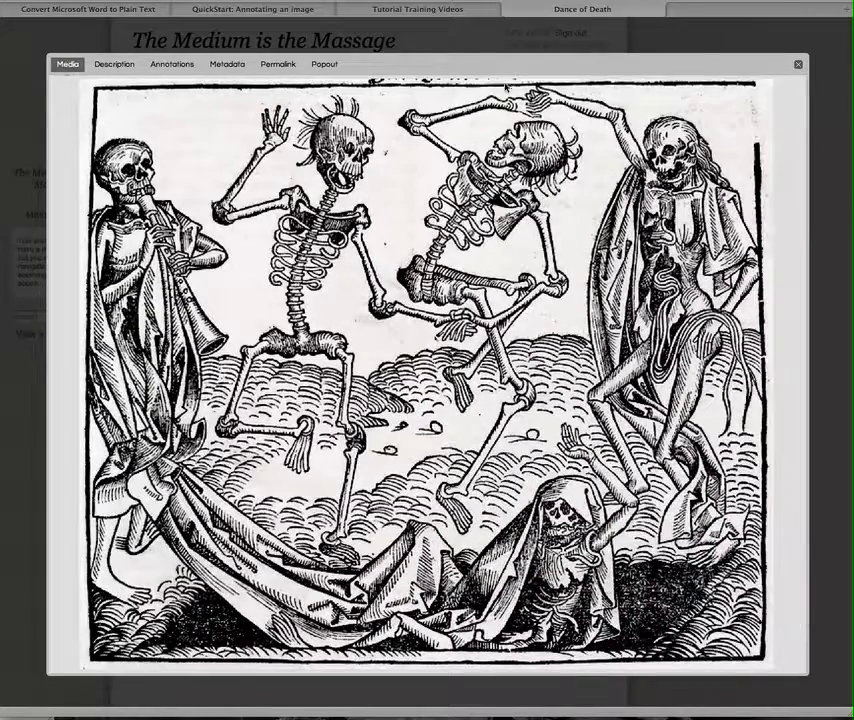
left_click(324, 64)
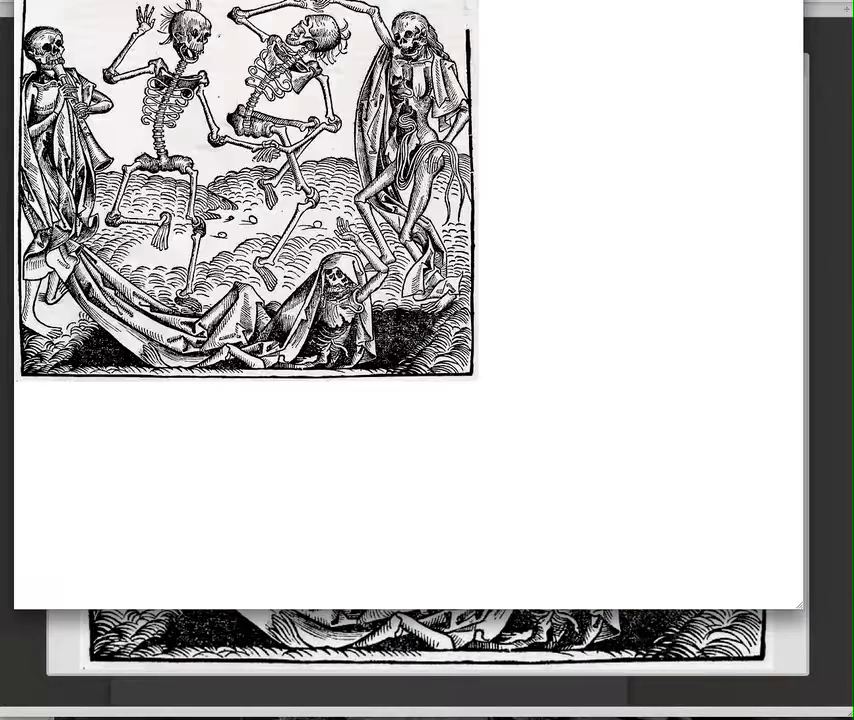
key("super+w")
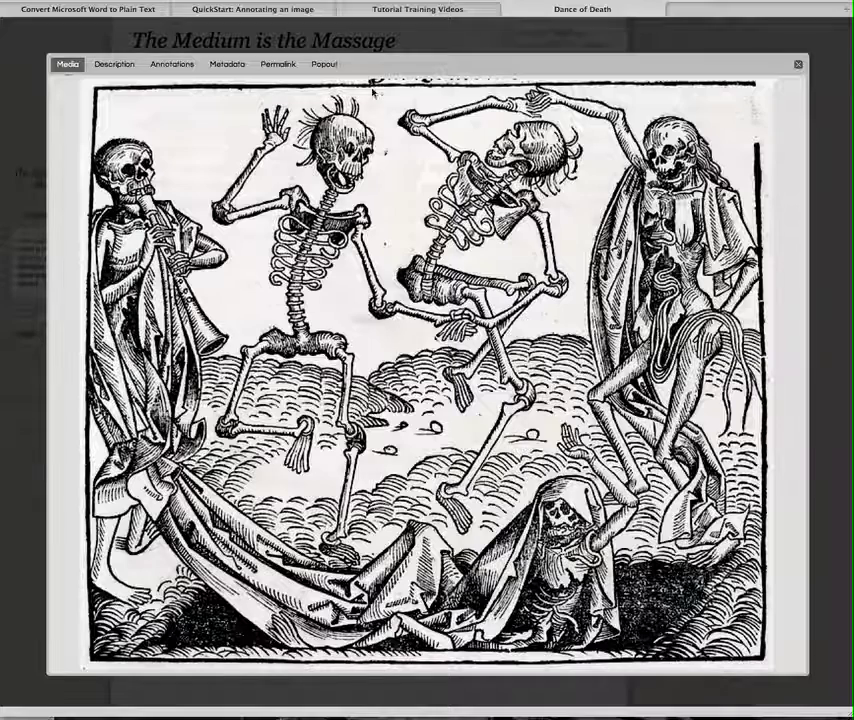
left_click(798, 66)
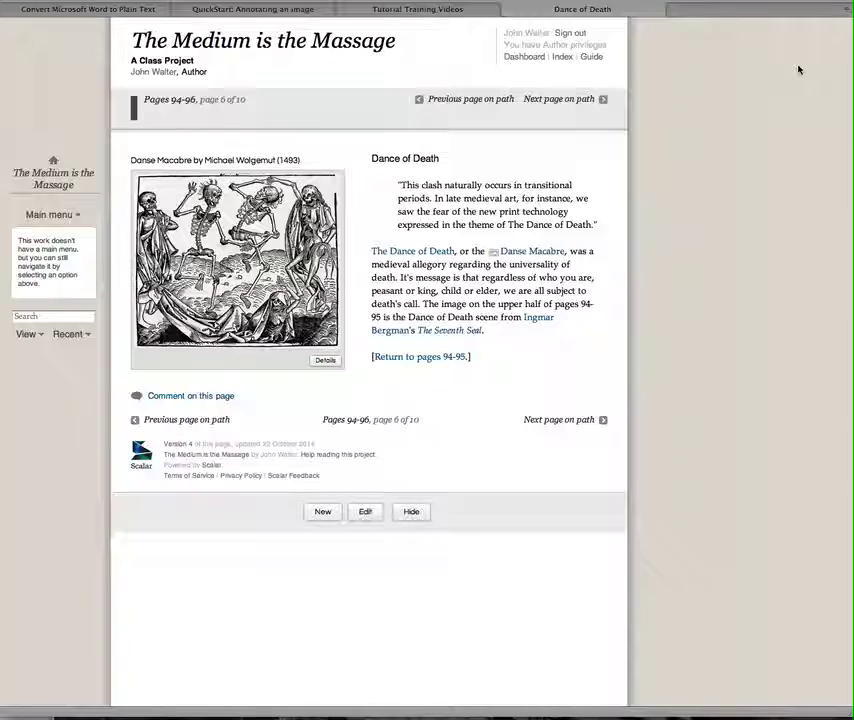
- Open the Danse Macabre by Michael Wolgemut (1493) media page from the dashboard's media list
left_click(526, 58)
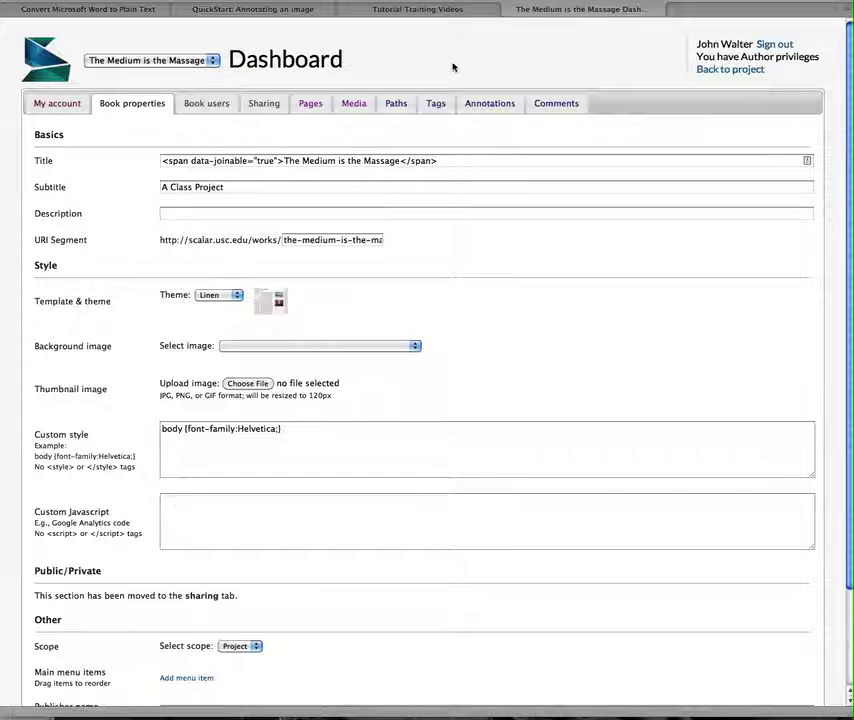
left_click(355, 106)
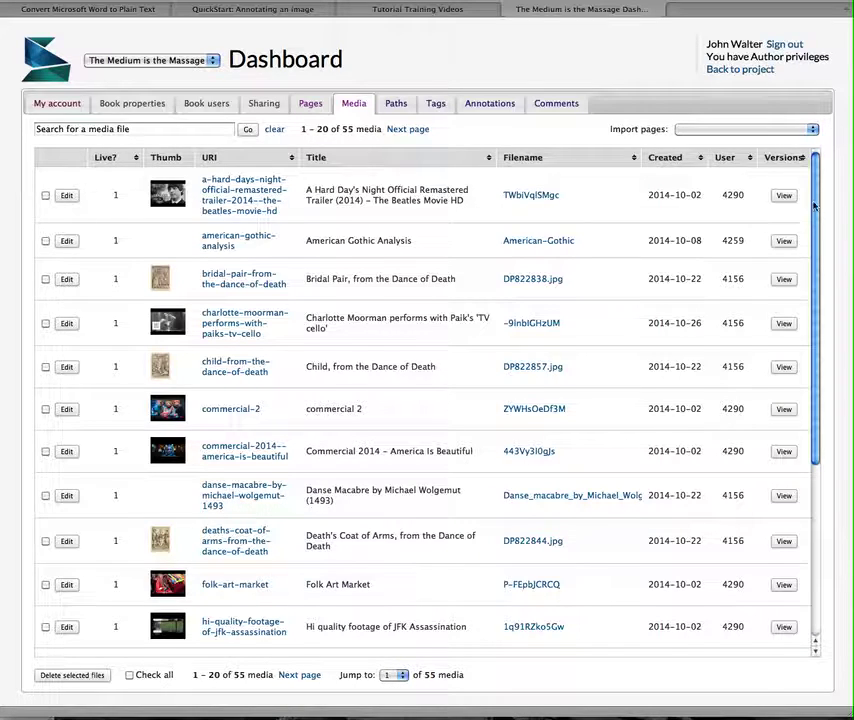
scroll(808, 290, "down", 3)
scroll(808, 310, "down", 2)
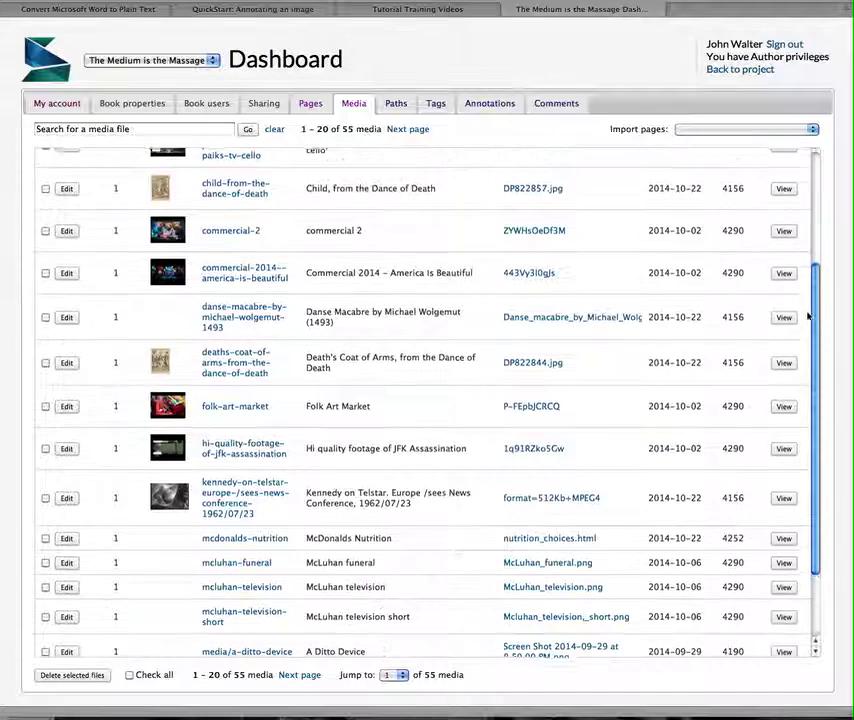
scroll(807, 325, "down", 2)
scroll(806, 328, "down", 1)
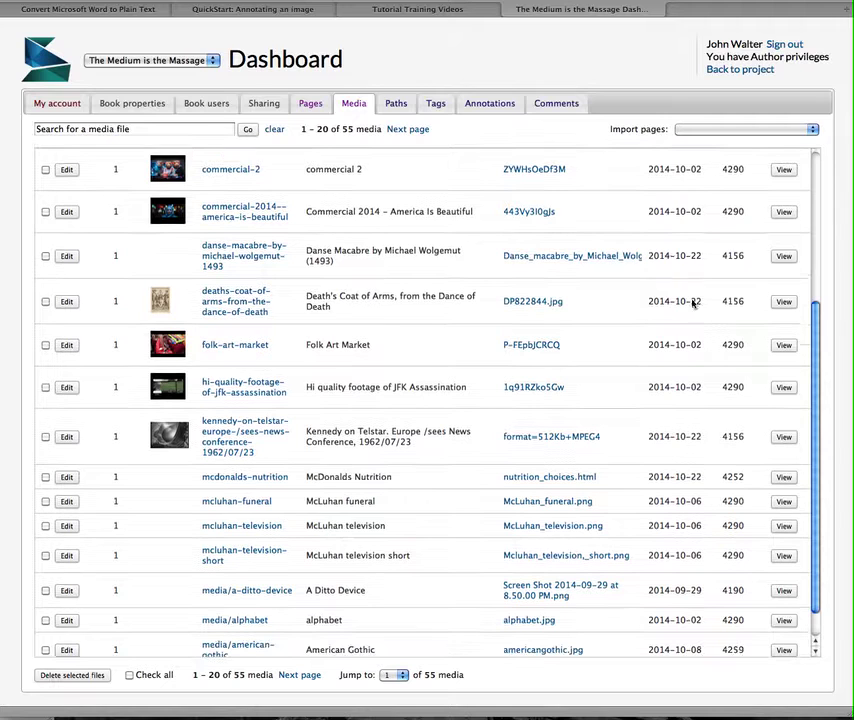
left_click(229, 252)
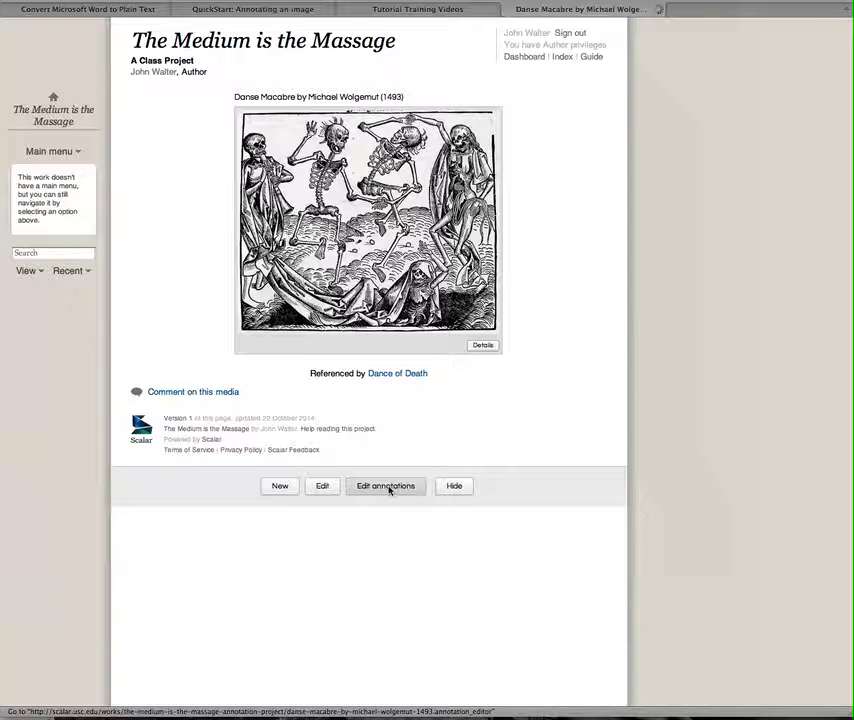
- Open the annotation editor for the Danse Macabre image and recheck the QuickStart guide's instructions on annotating an image
left_click(388, 488)
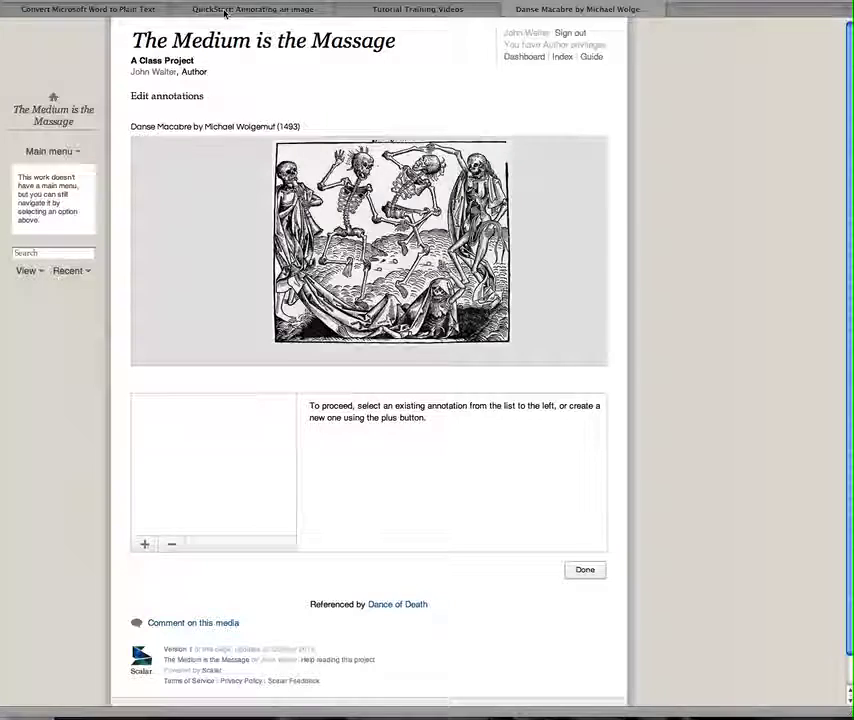
left_click(224, 11)
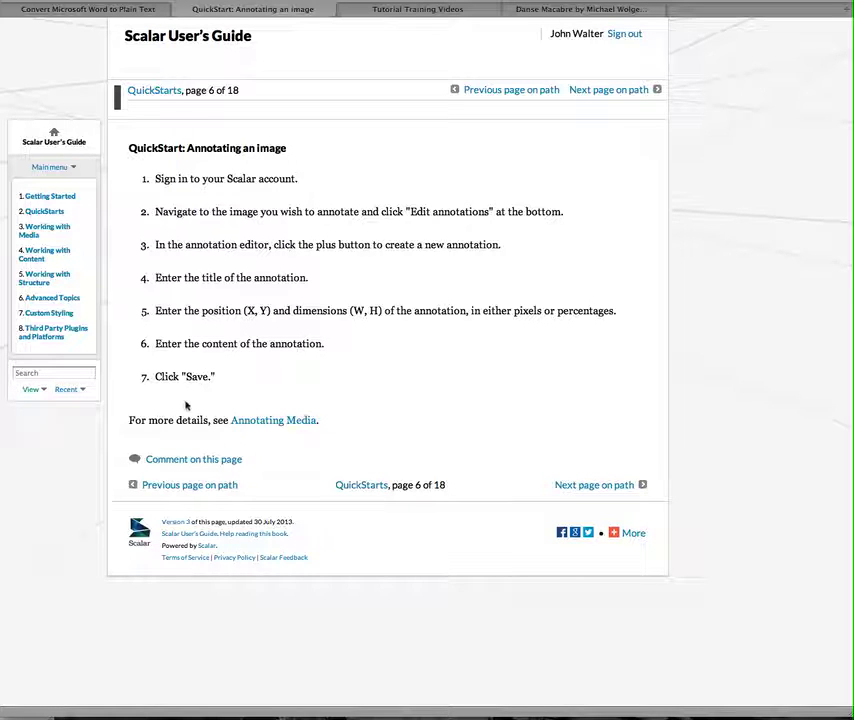
left_click(565, 10)
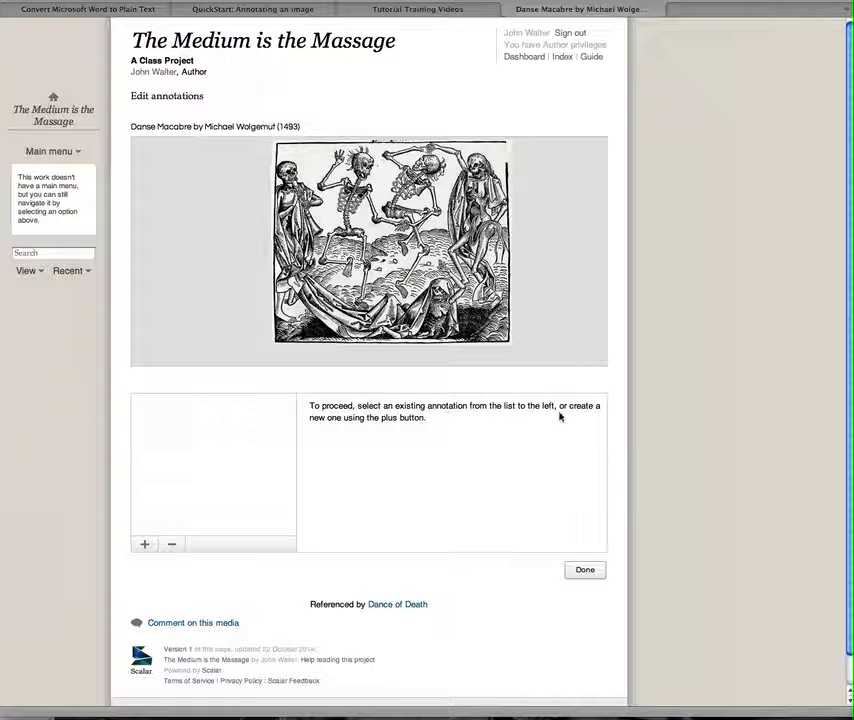
- Create a new annotation on the image and title it "Dance of the Dead"
left_click(145, 546)
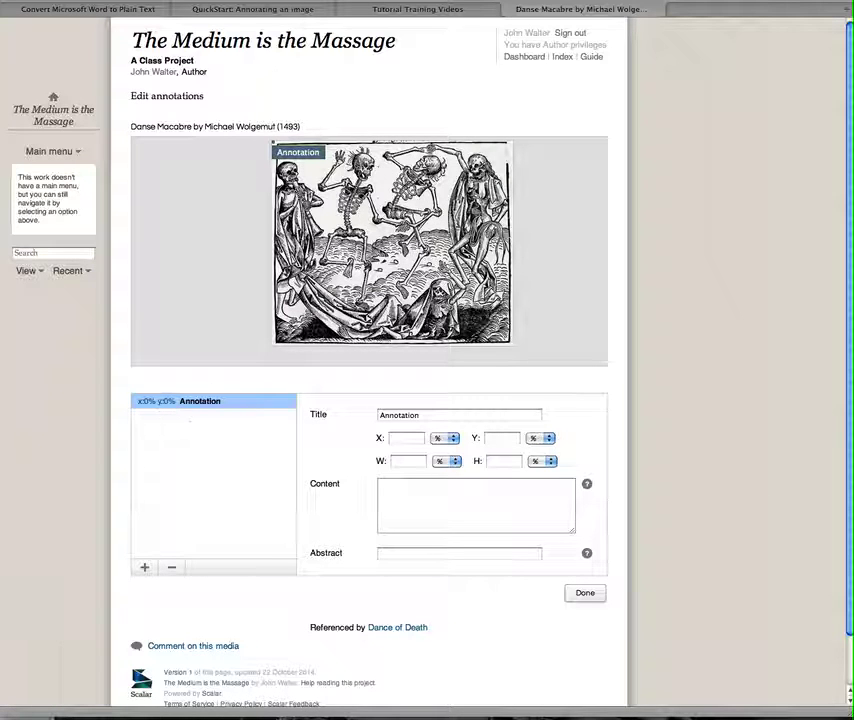
left_click_drag(430, 415, 340, 418)
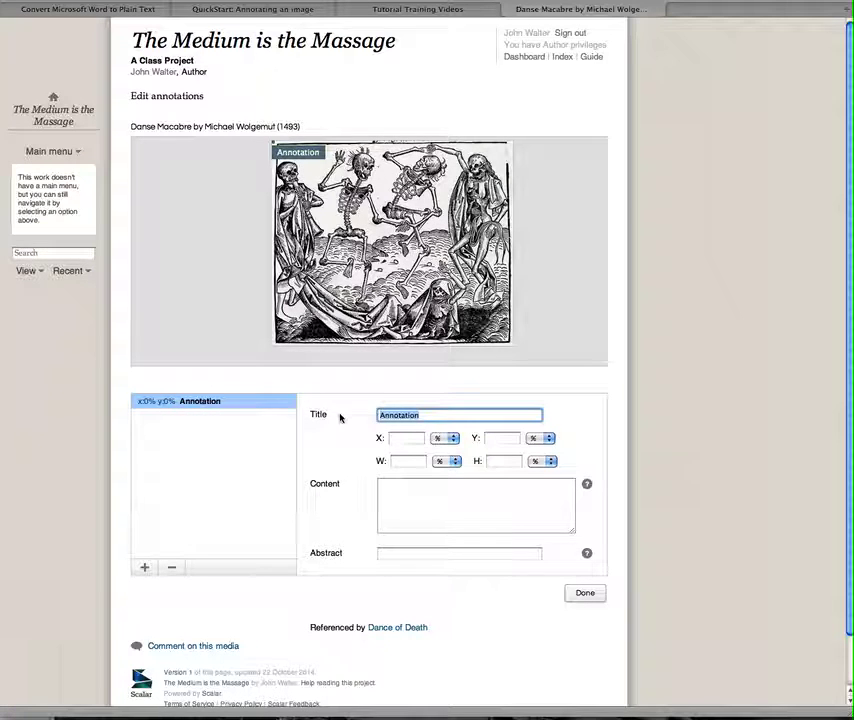
type("Dance o")
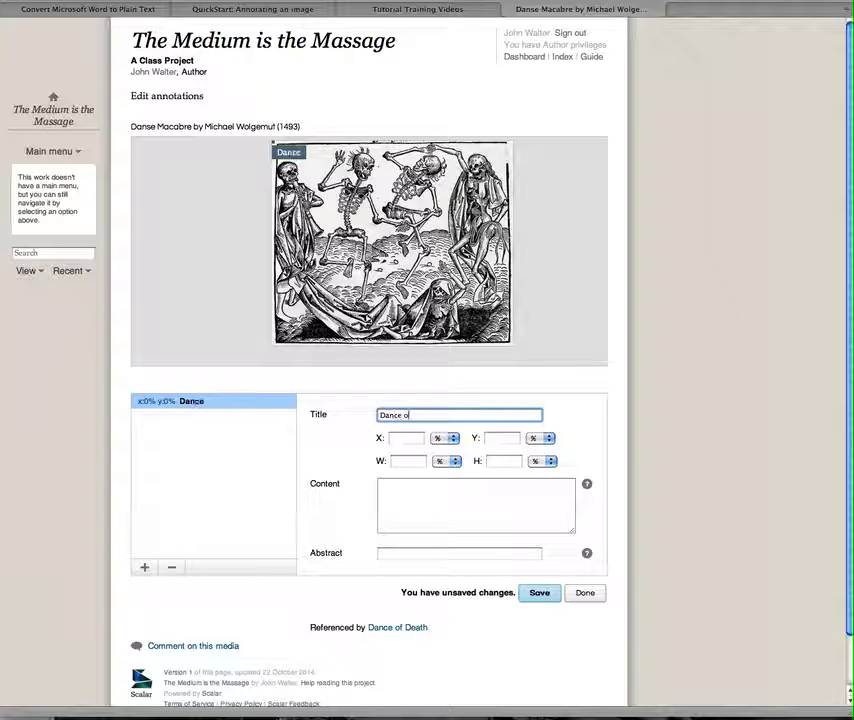
type("f the Dead")
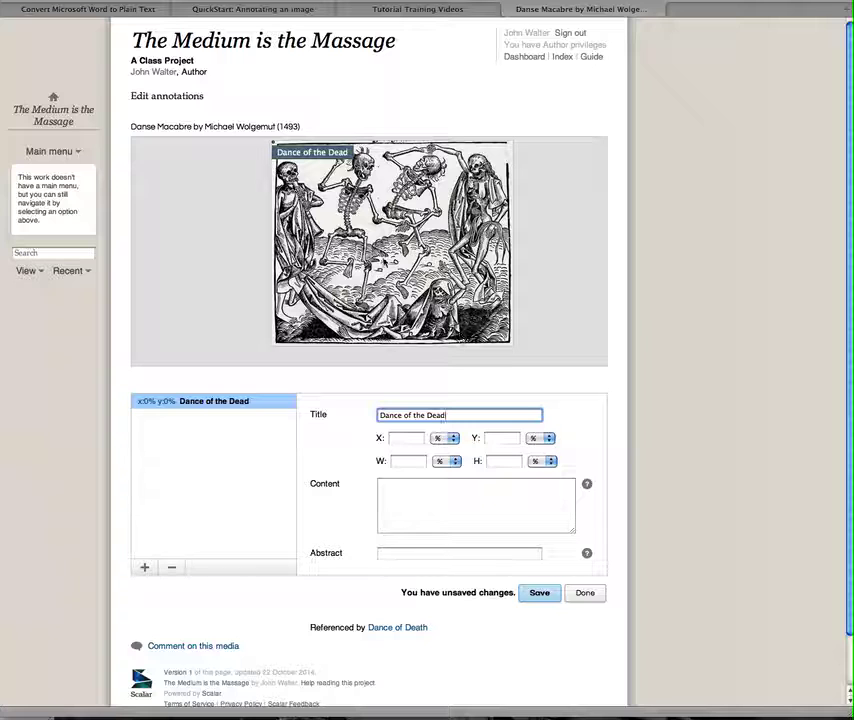
- Set the annotation's X and Y position to 0% and save the changes
left_click(405, 438)
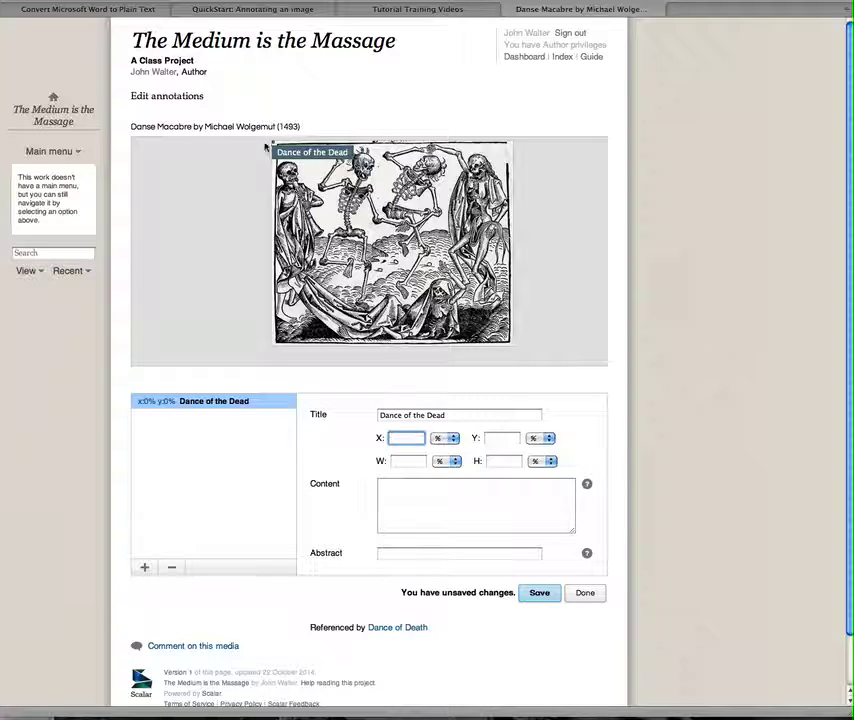
mouse_move(273, 146)
left_mouse_down()
mouse_move(317, 207)
mouse_move(508, 346)
left_mouse_up()
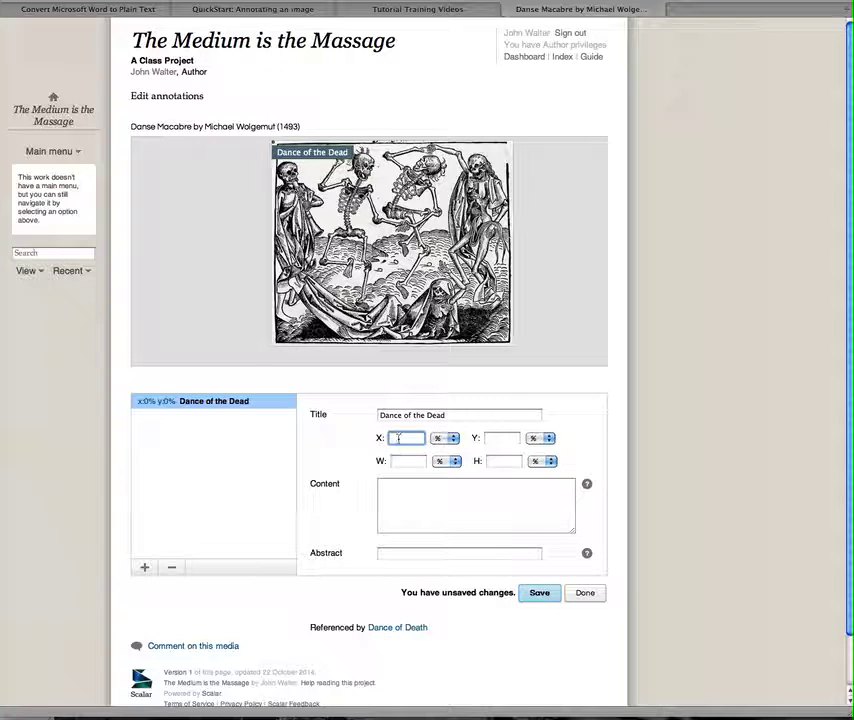
left_click(500, 438)
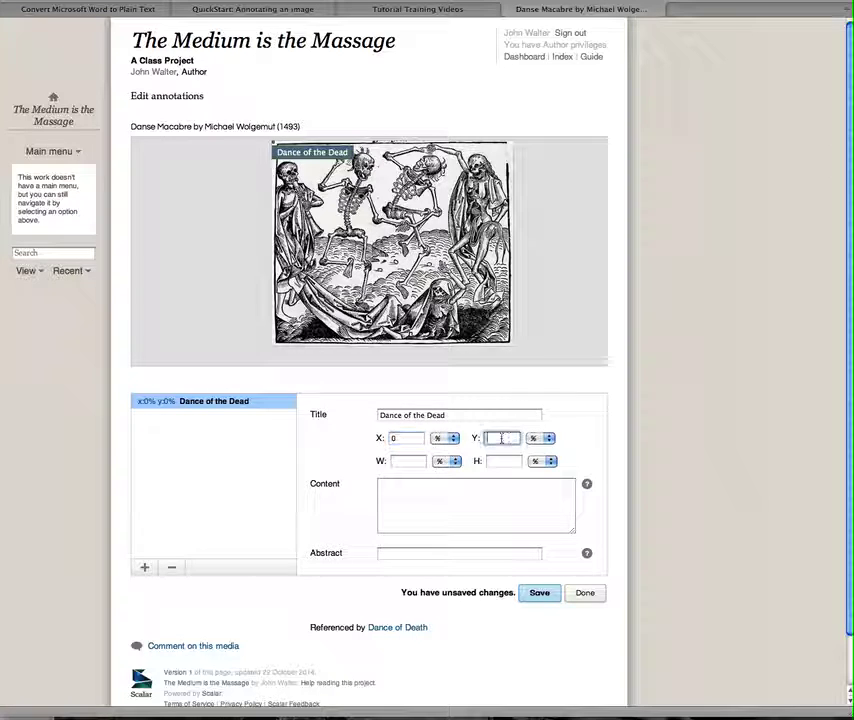
type("0")
left_click(540, 593)
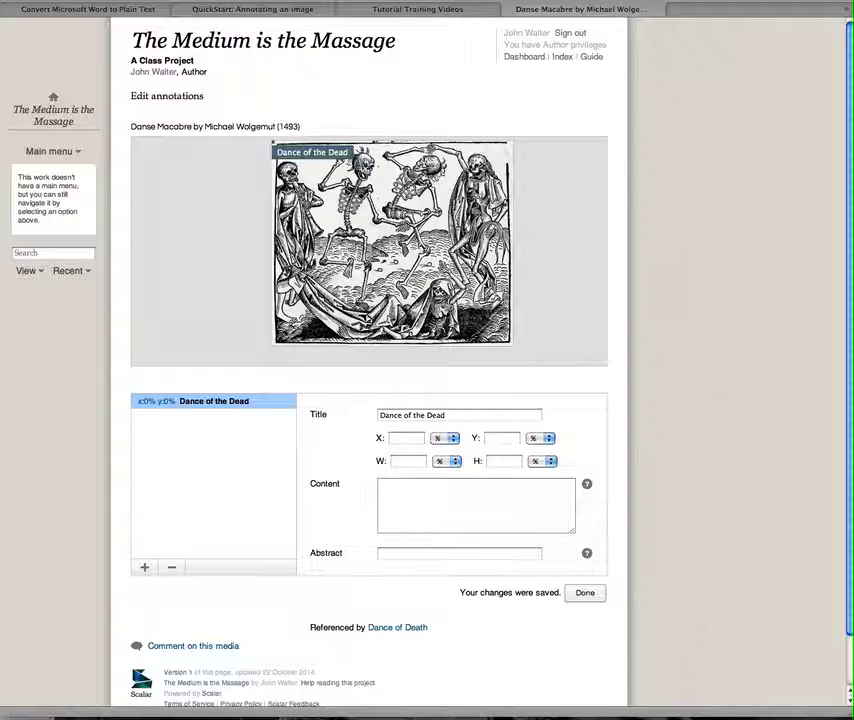
- Set the annotation's X and Y position to 100%
left_click(407, 437)
type("100")
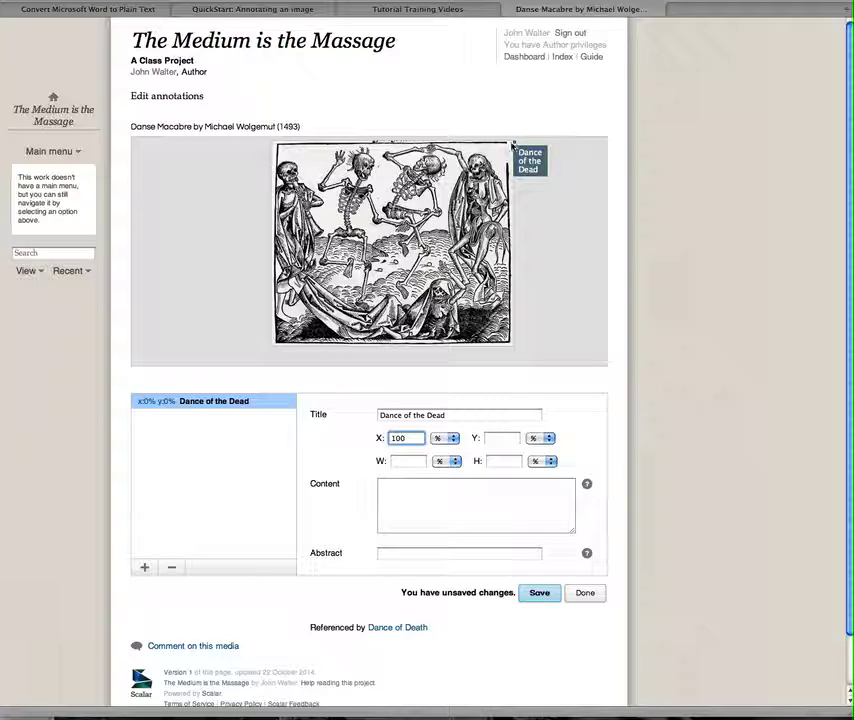
left_click(501, 438)
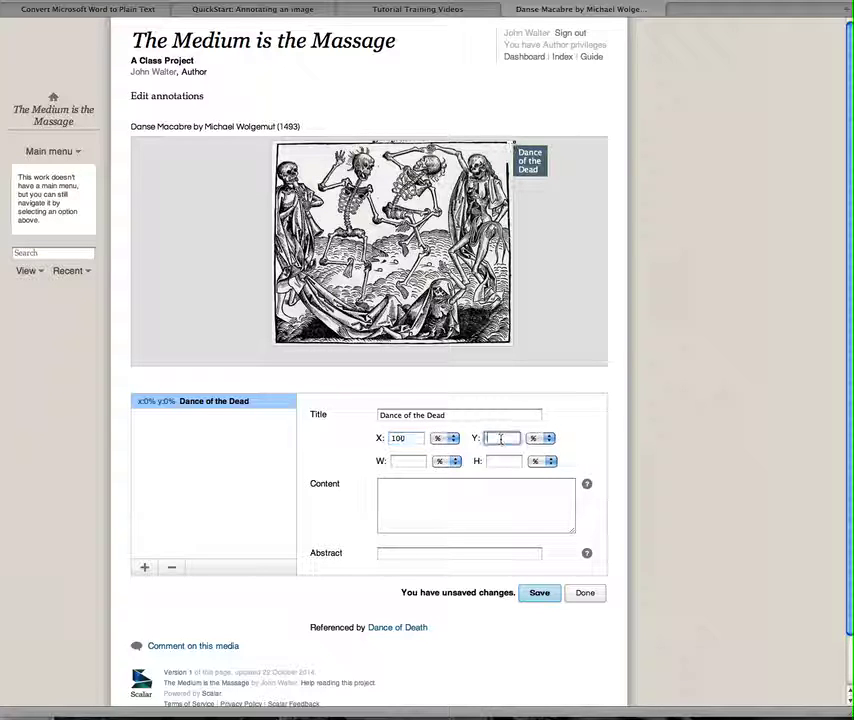
type("100")
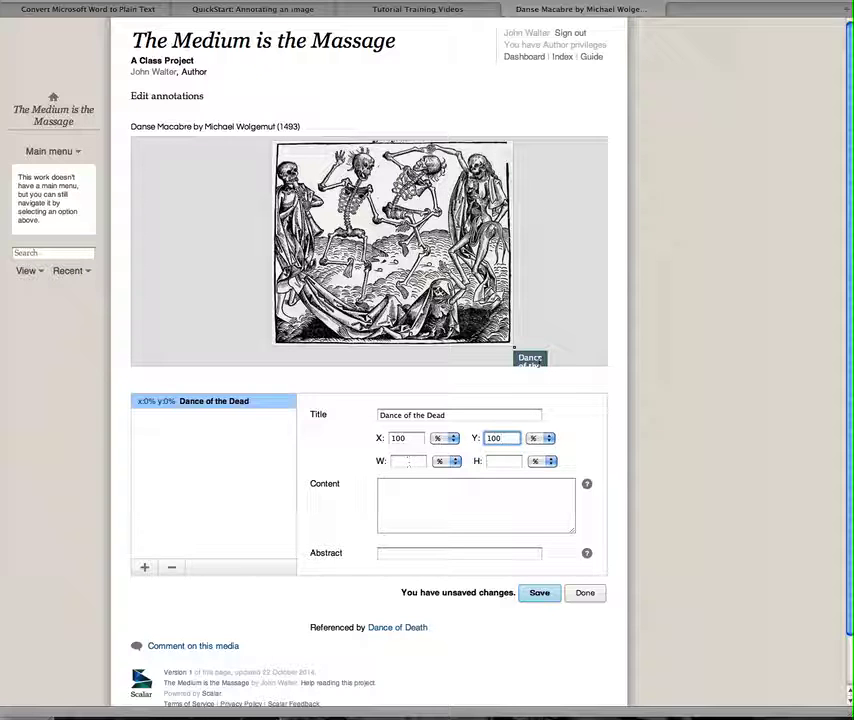
- Set the annotation's width and height to 10% each
left_click(413, 461)
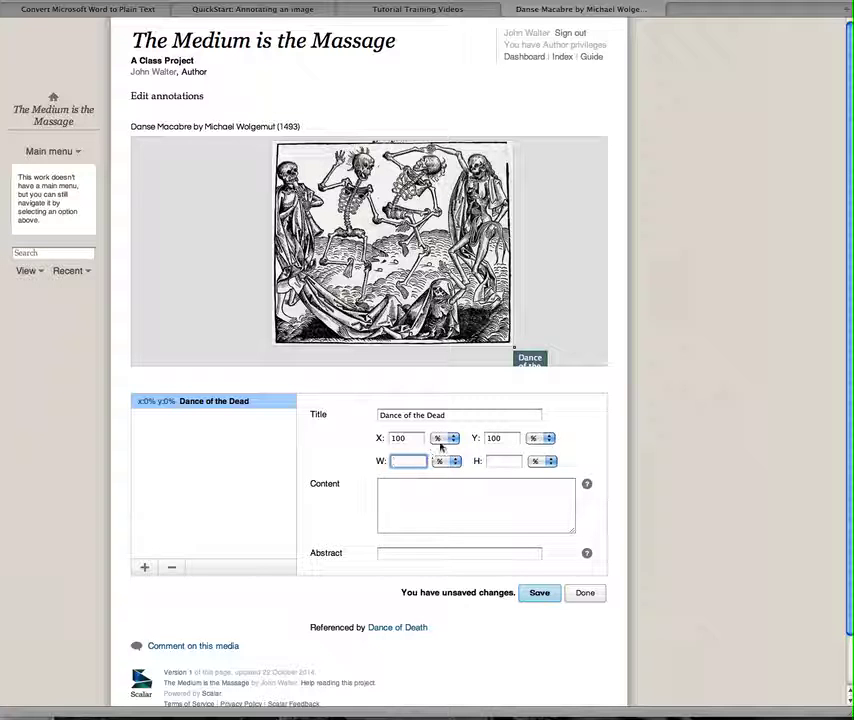
left_click(441, 440)
left_click(441, 460)
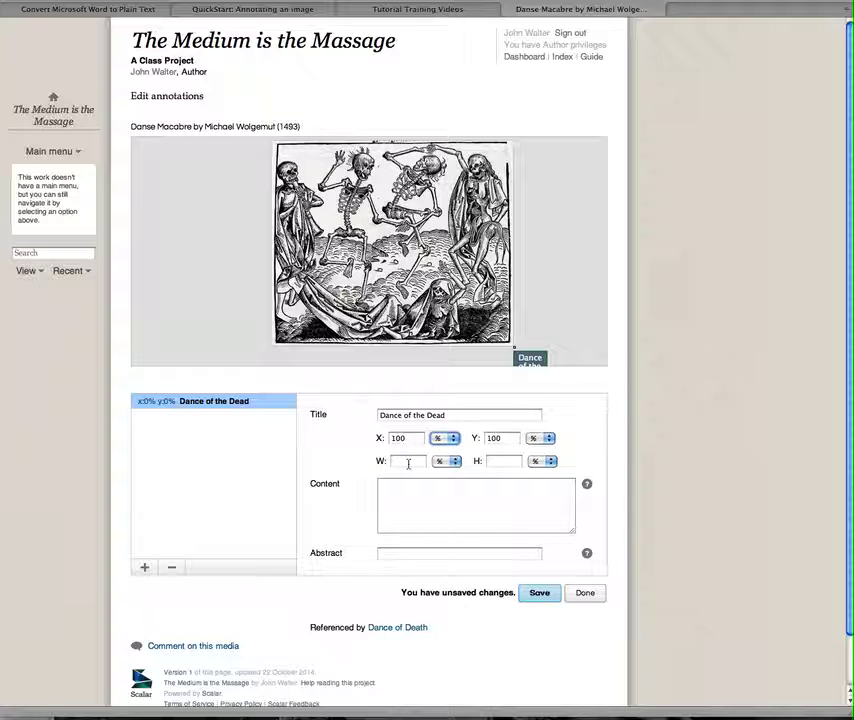
left_click(412, 464)
type("10")
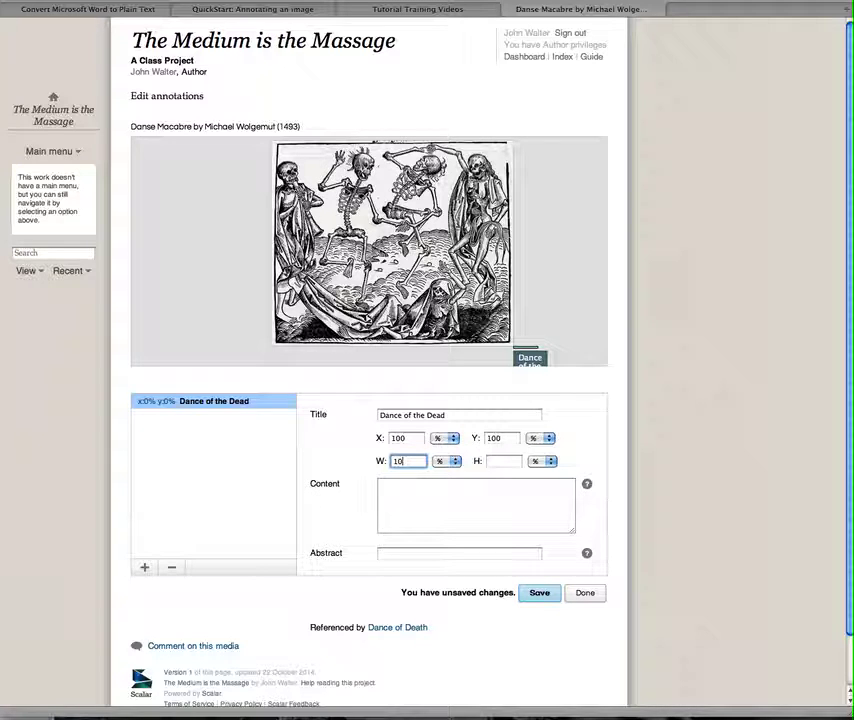
left_click(503, 462)
type("10")
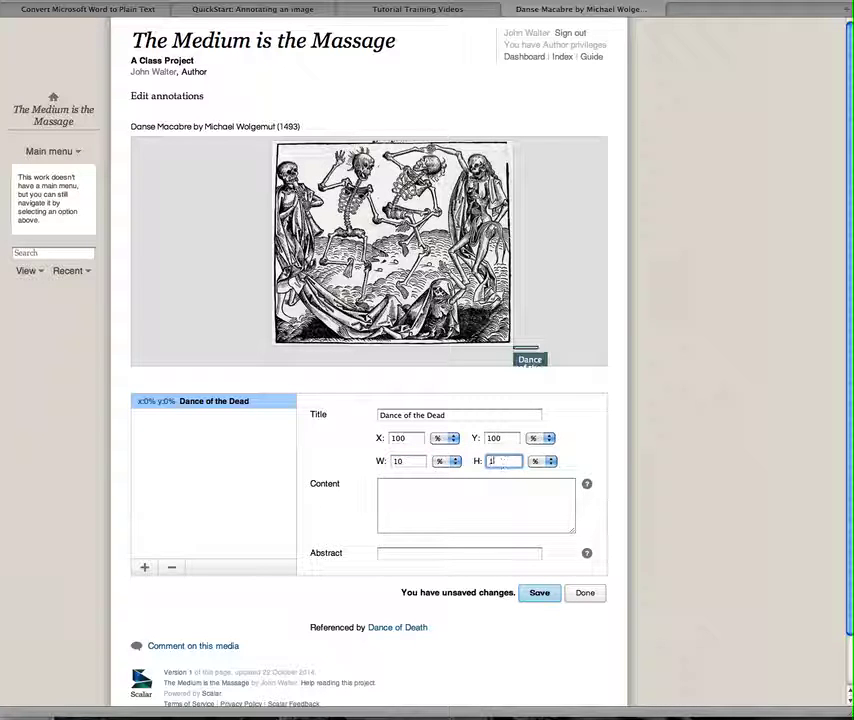
- Try a width of 40% for the annotation box, settling on 30%
left_click(422, 463)
left_click_drag(422, 463, 387, 461)
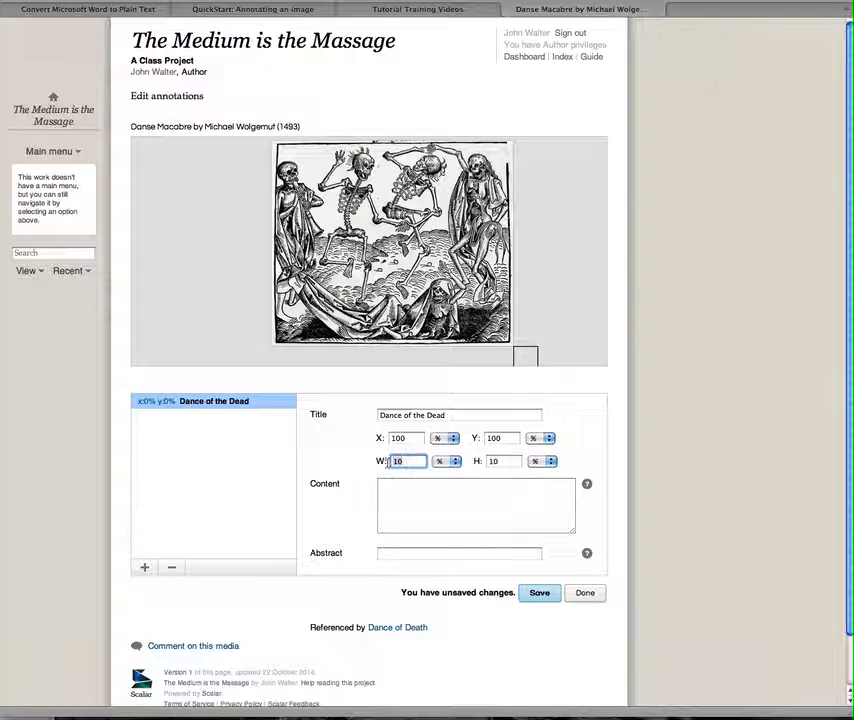
type("40")
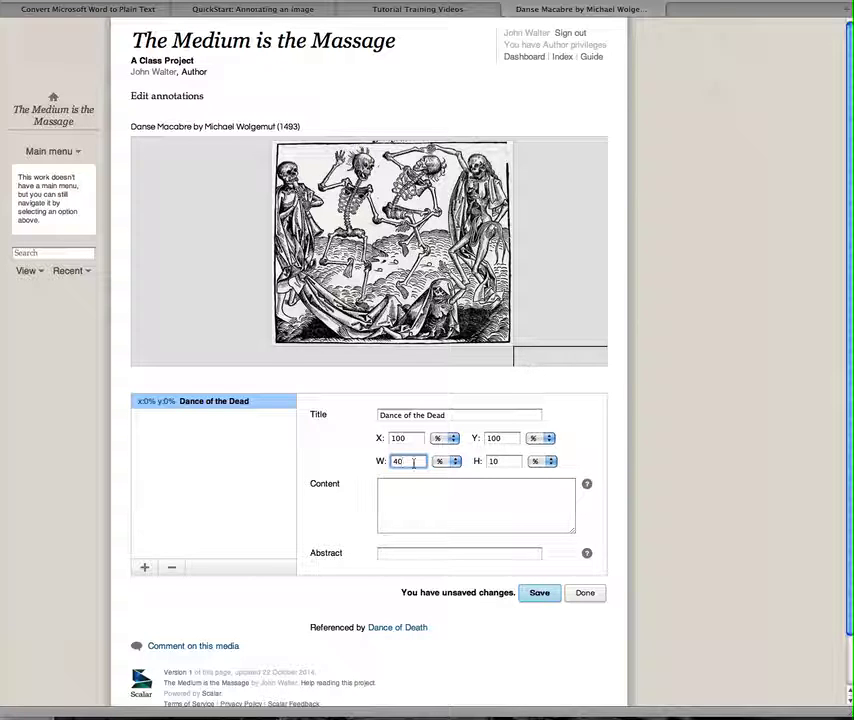
left_click_drag(413, 462, 358, 462)
type("30")
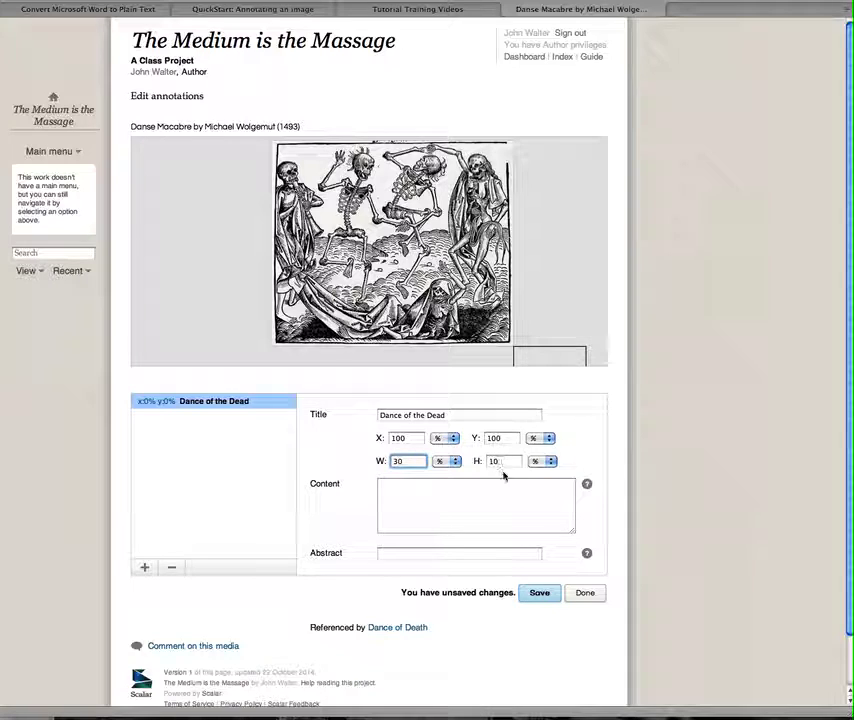
- Try a Y position of 50% for the annotation box and return it to 100%
double_click(506, 440)
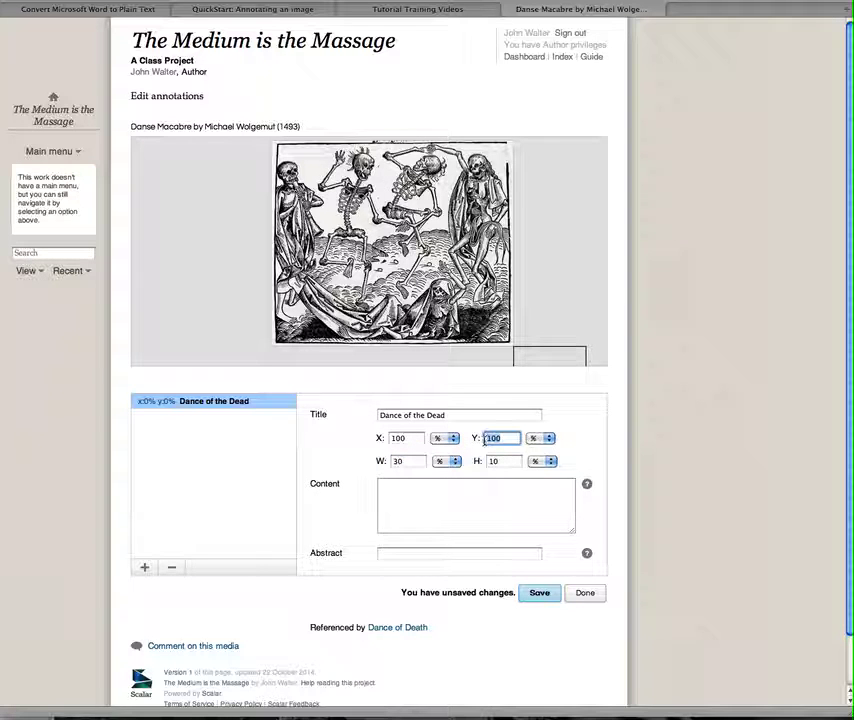
type("50")
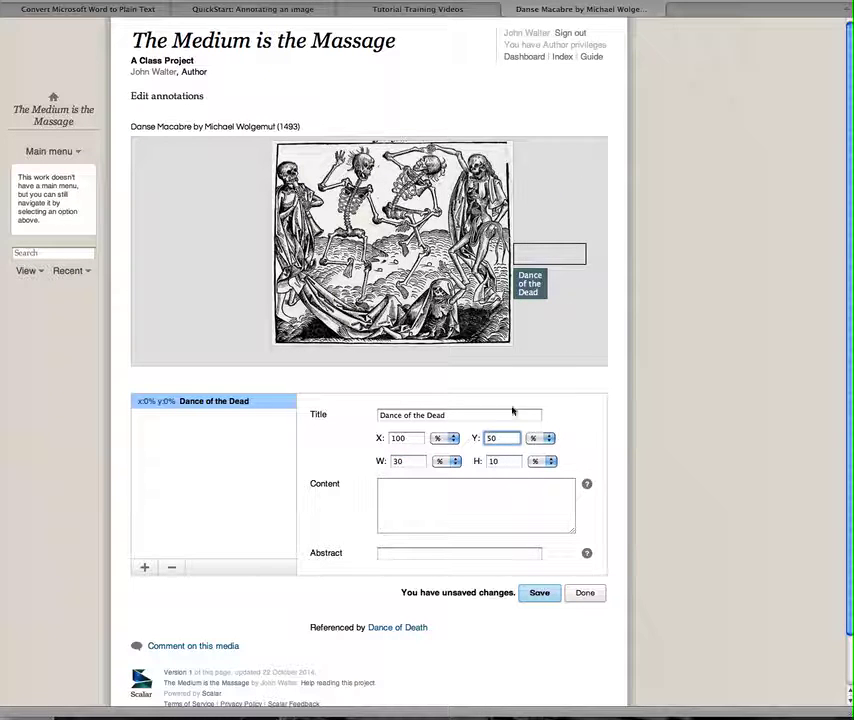
key("BackSpace")
key("BackSpace")
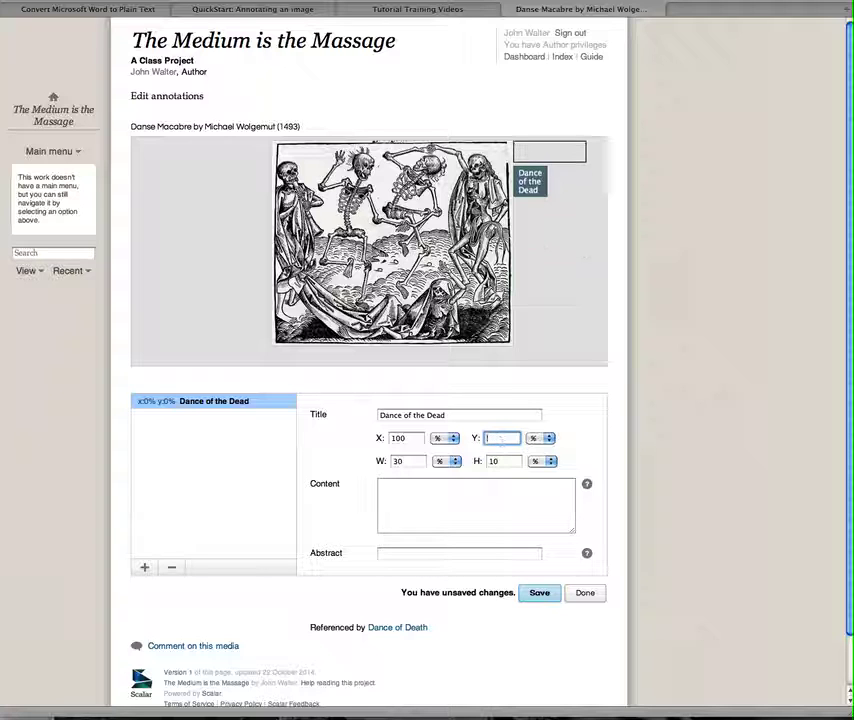
type("100")
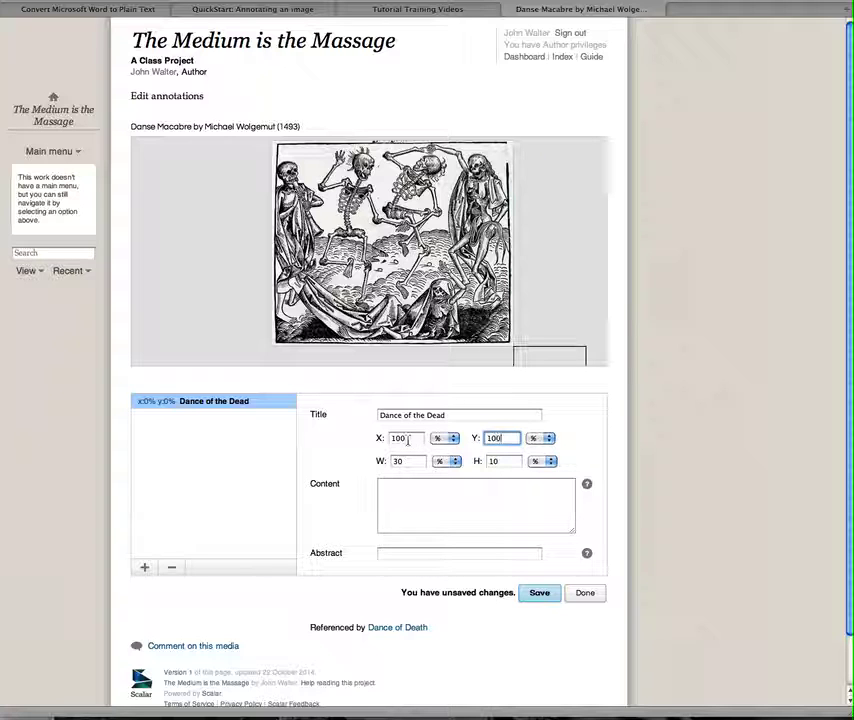
- Move the annotation box onto the image's lower edge by setting X to 50% and Y to 90%
double_click(408, 440)
type("50")
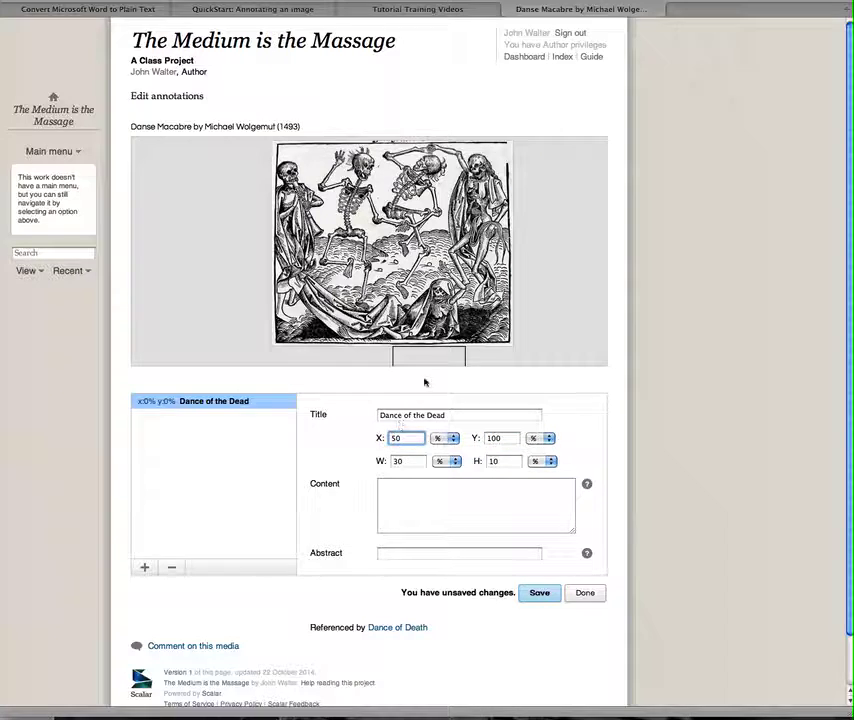
double_click(490, 438)
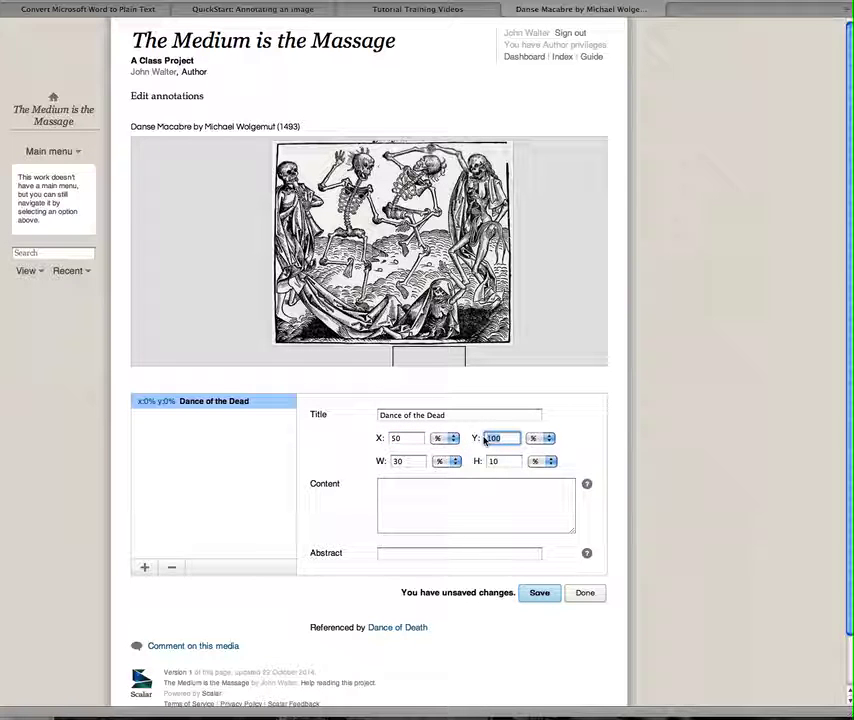
type("90")
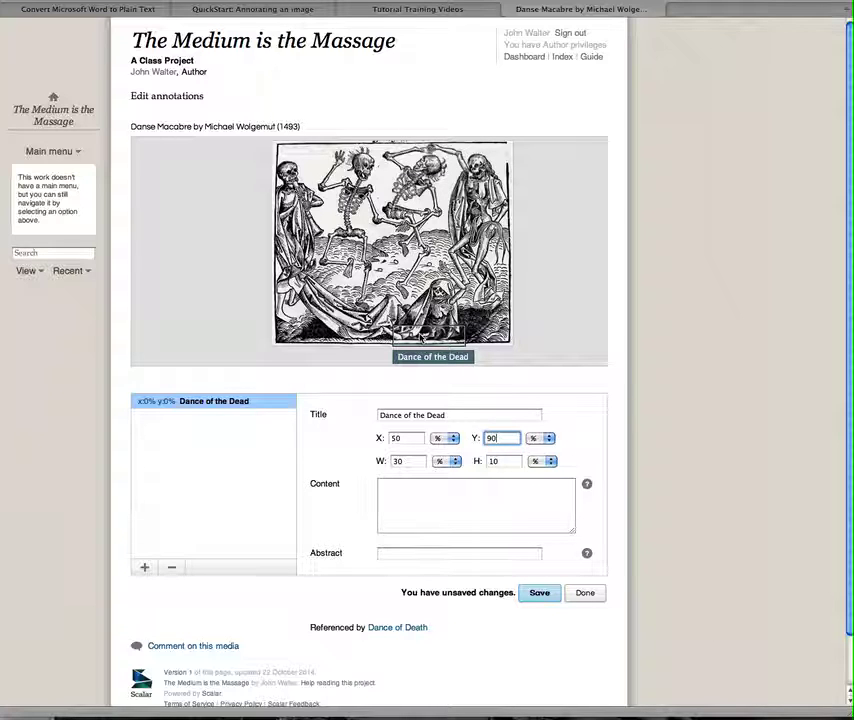
- Enter the annotation content "This is an image of the Dance of the Dead." and save the annotation
left_click(431, 494)
type("This is")
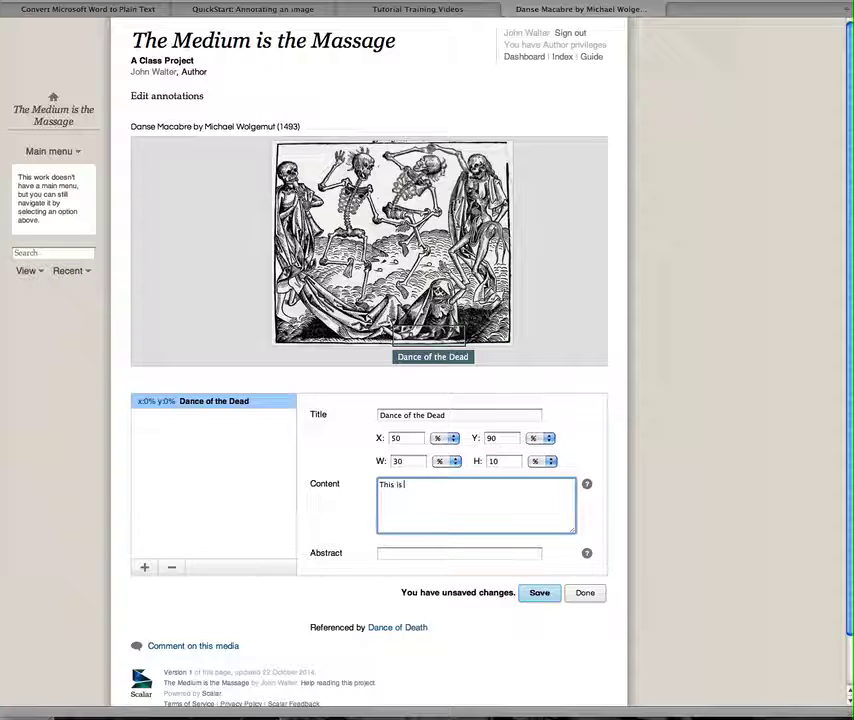
type(" an image.")
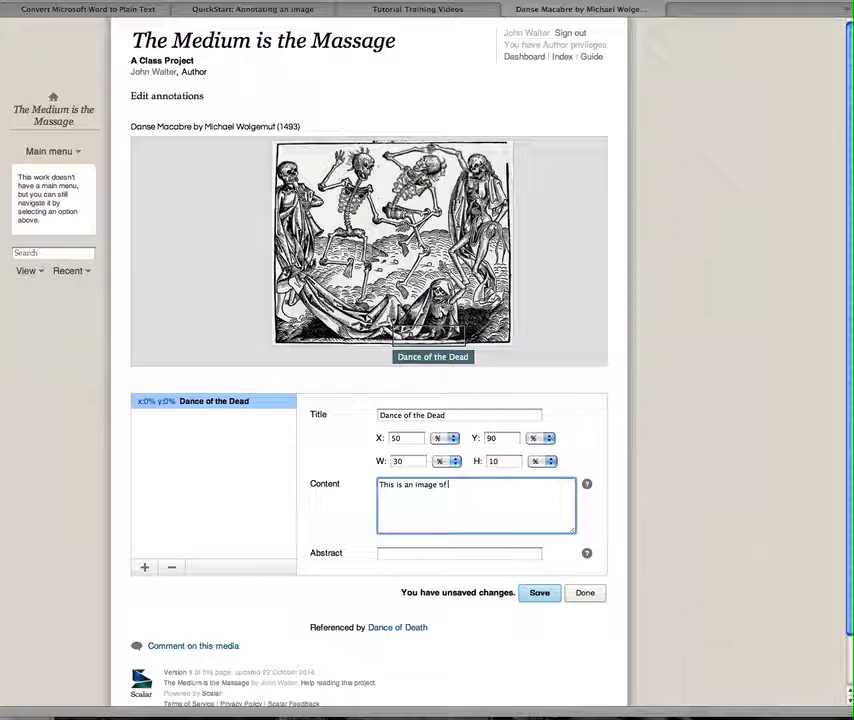
type(" the Dance of the D")
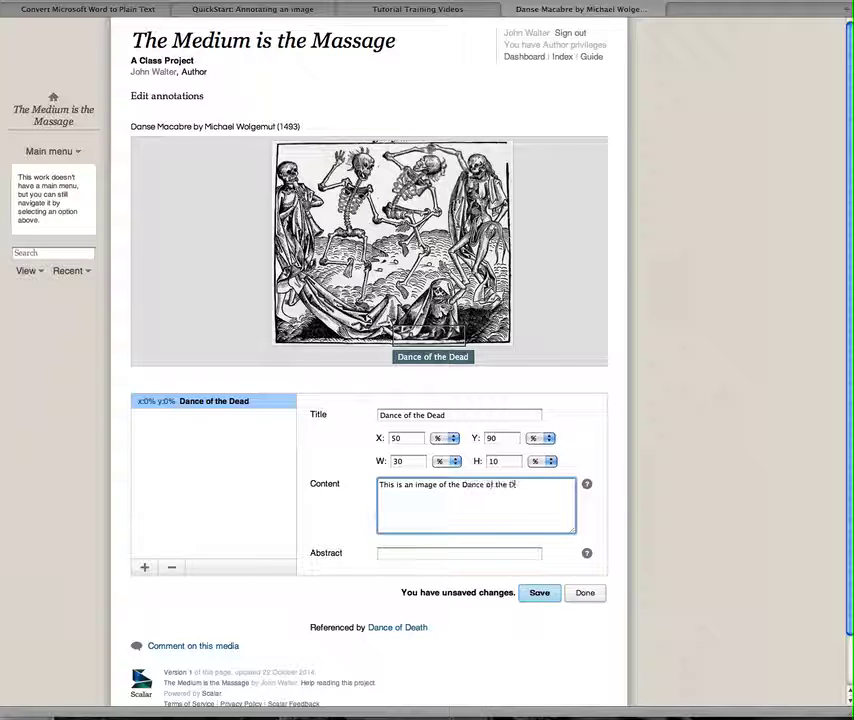
type("ead.")
left_click(539, 597)
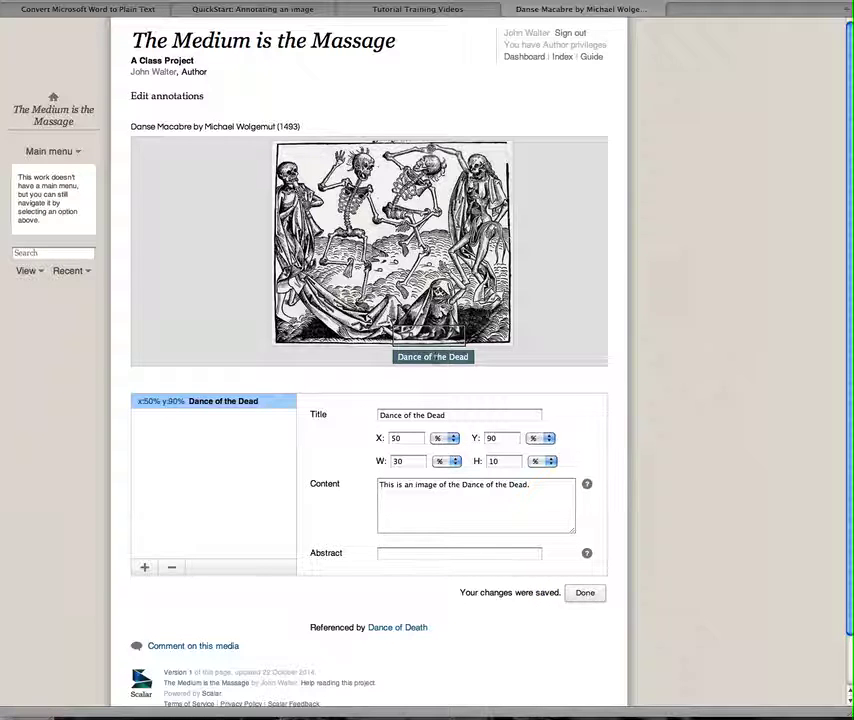
- Move the saved annotation box up to mid-image by setting its Y position to 50%
double_click(413, 465)
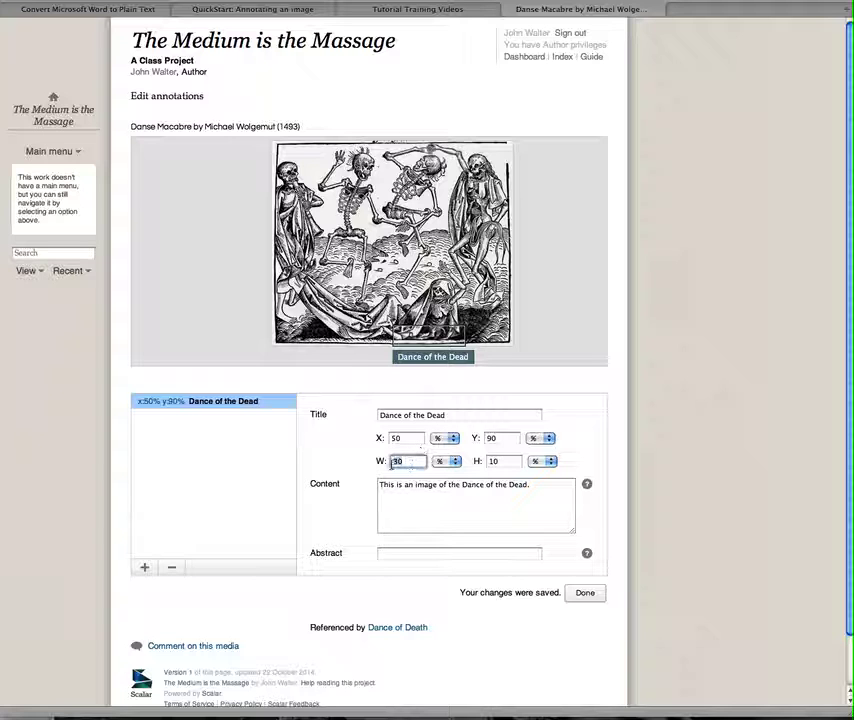
double_click(413, 438)
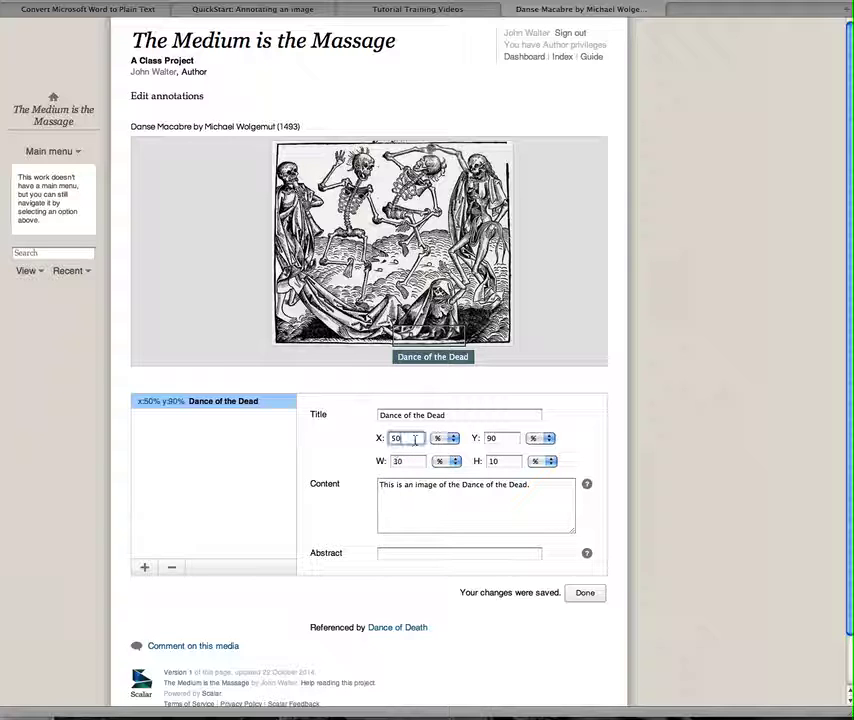
double_click(495, 438)
type("50")
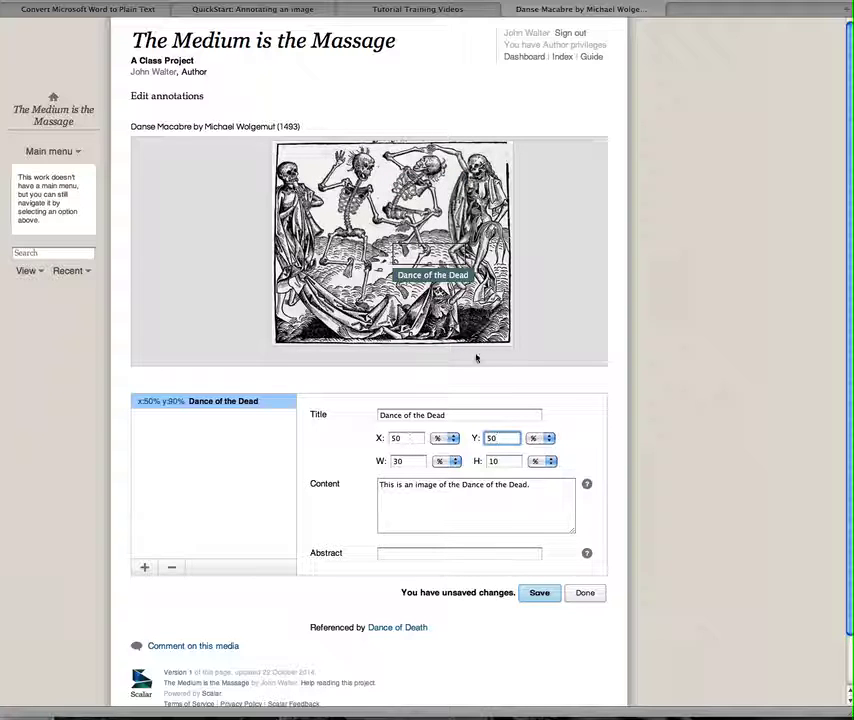
- Set the annotation box's X position to 30%, save the change and finish editing the annotations
left_click_drag(505, 440, 487, 438)
left_click_drag(401, 438, 386, 438)
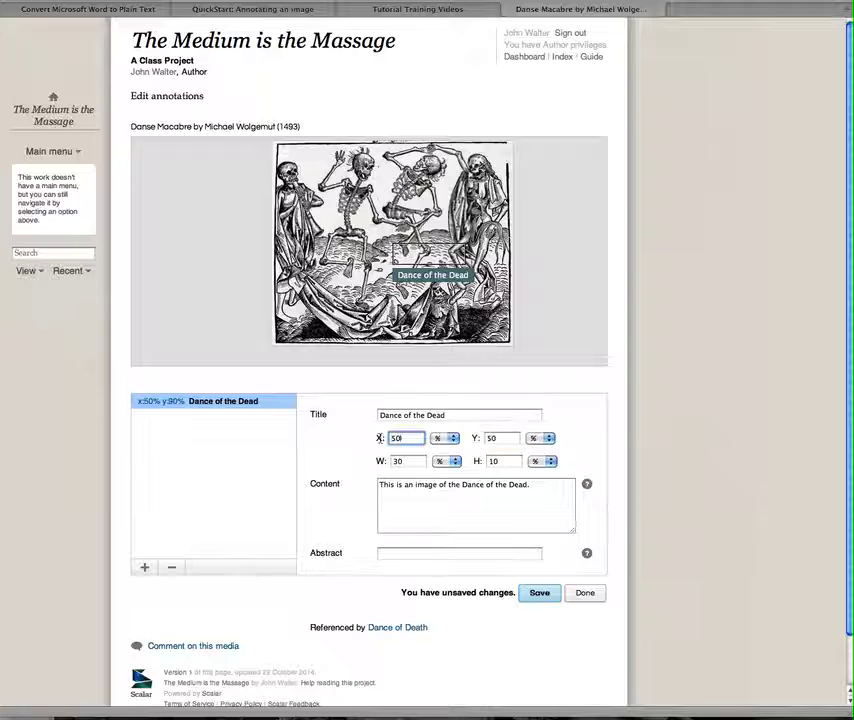
type("30")
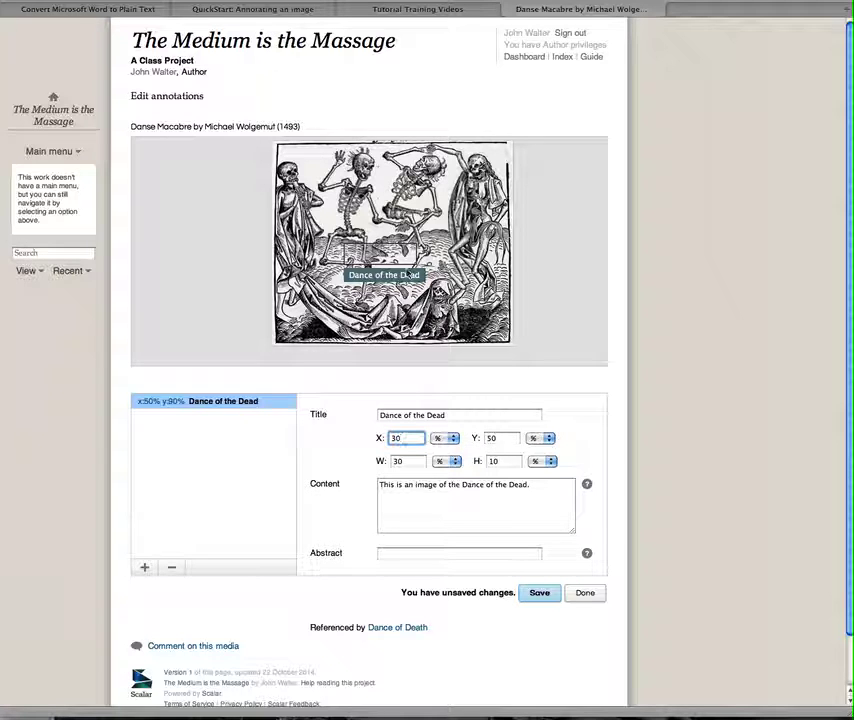
left_click(531, 594)
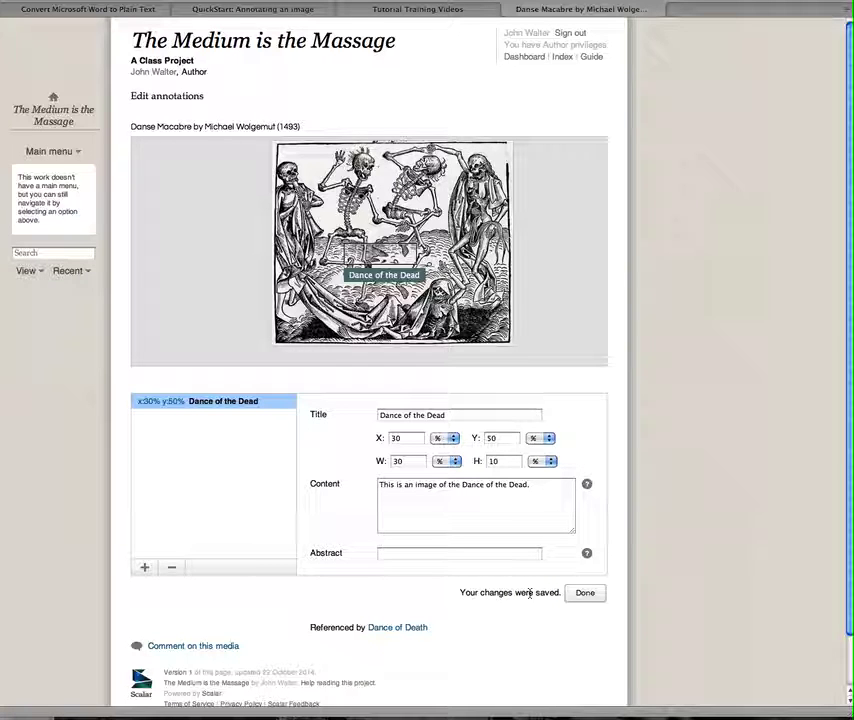
left_click(585, 593)
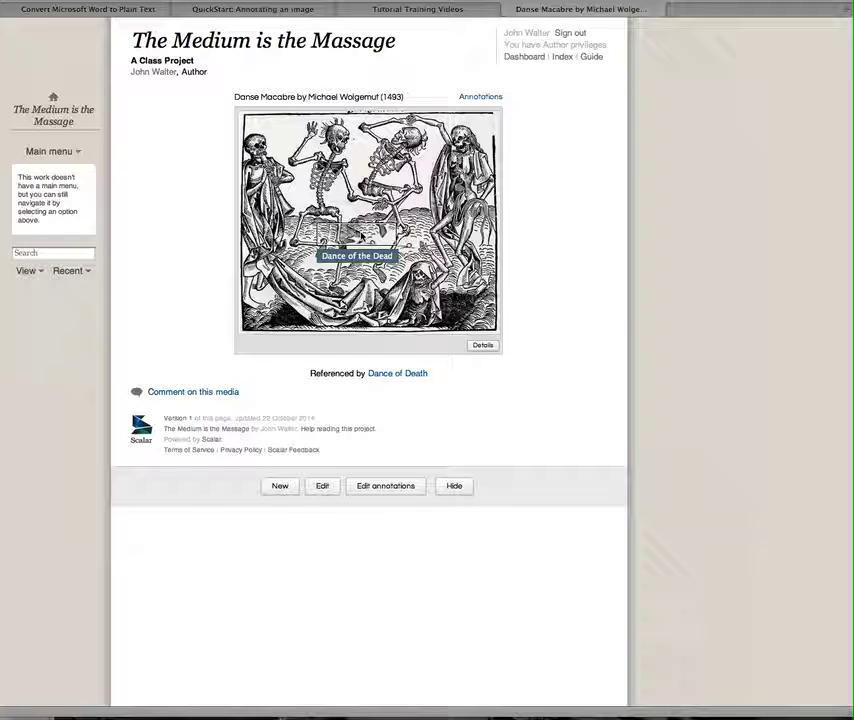
- Review the annotations, metadata and description in the Danse Macabre image's details, then close them
left_click(484, 346)
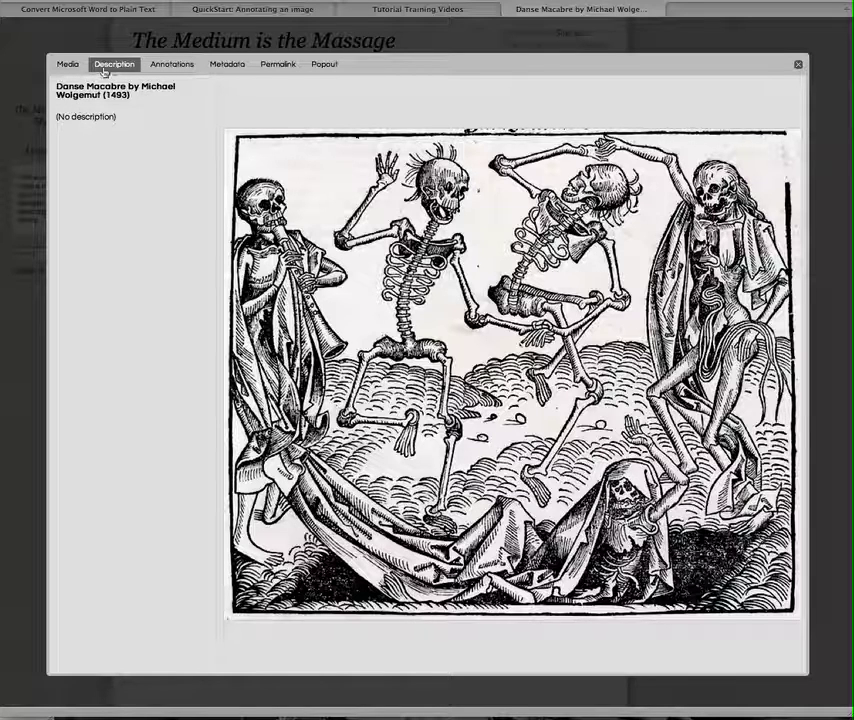
left_click(181, 65)
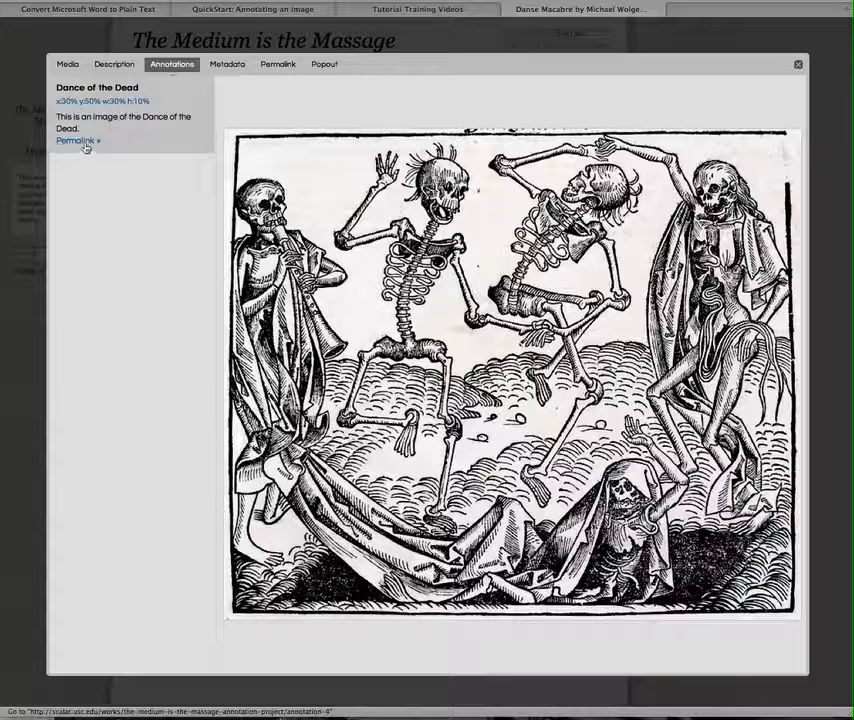
left_click(234, 65)
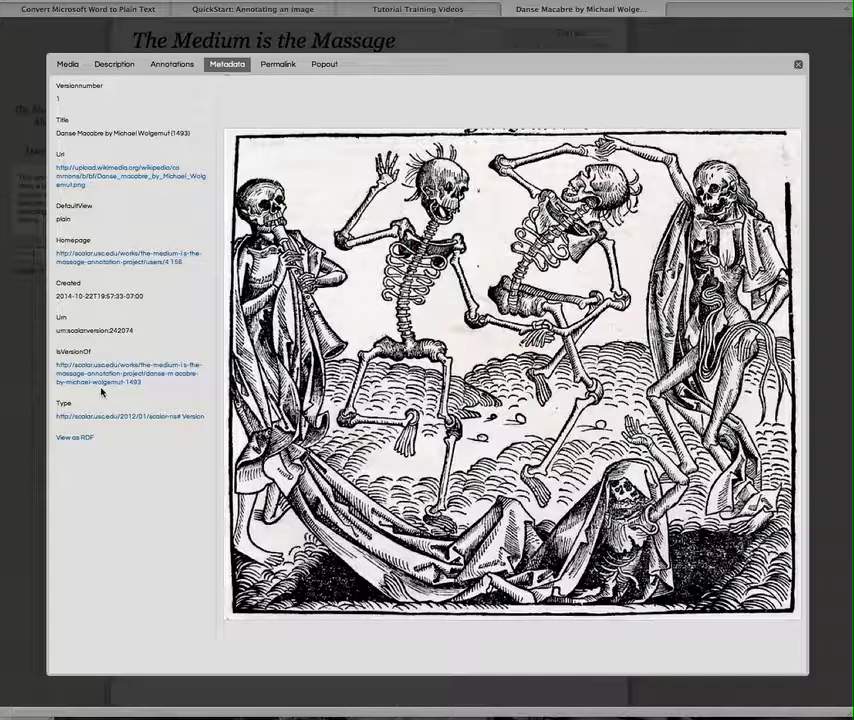
left_click(113, 65)
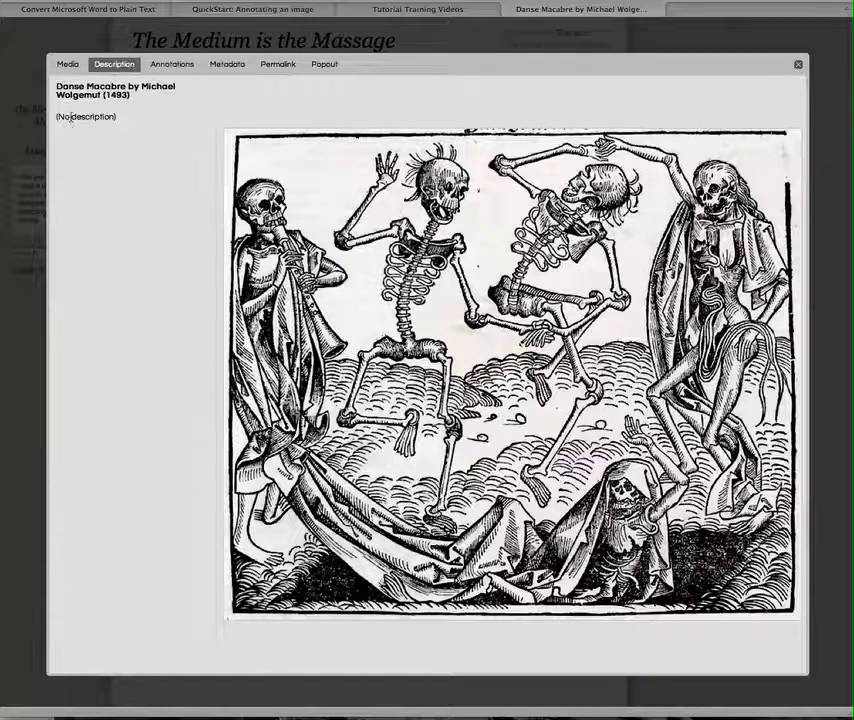
left_click(797, 65)
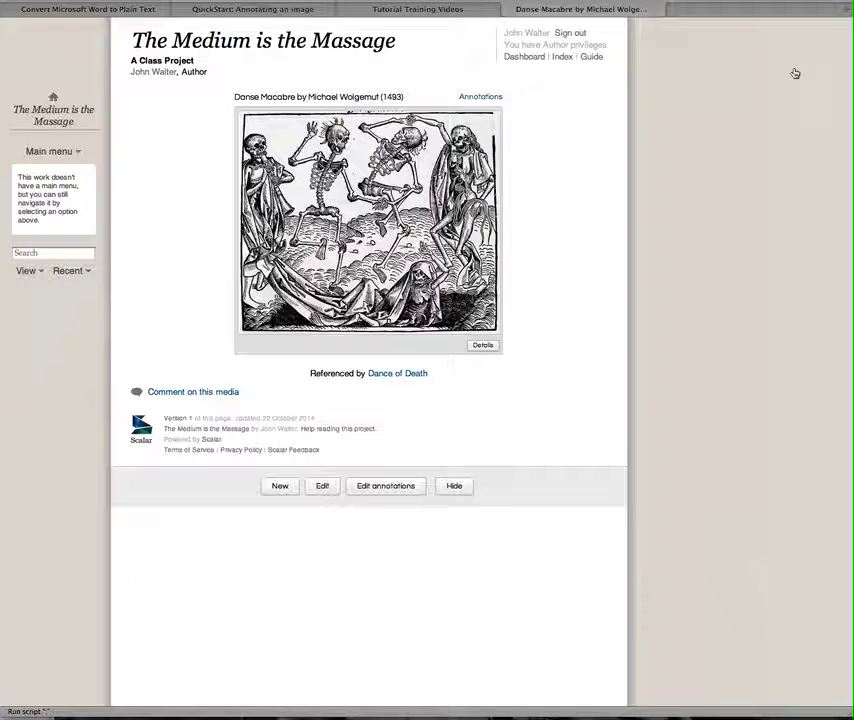
- Give the Danse Macabre media the description "This is a description of this image.", save it and show its annotations
left_click(323, 486)
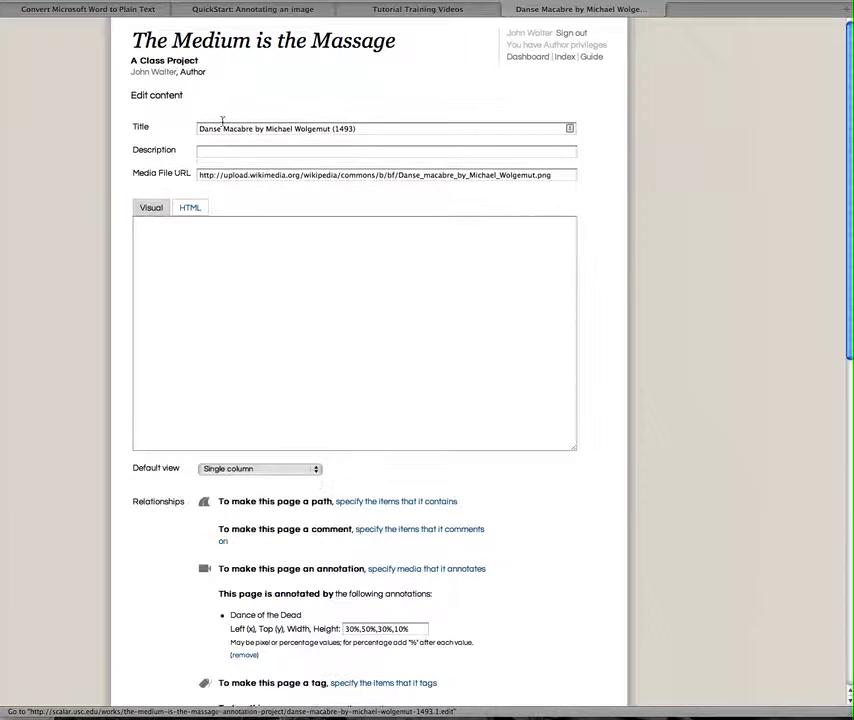
left_click(230, 152)
type("This ")
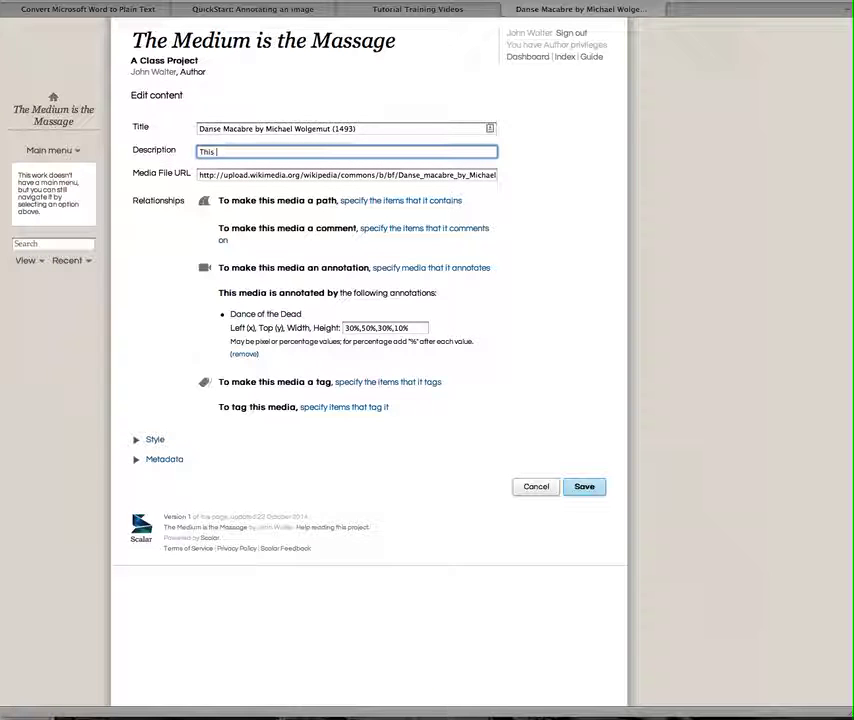
type("is a description")
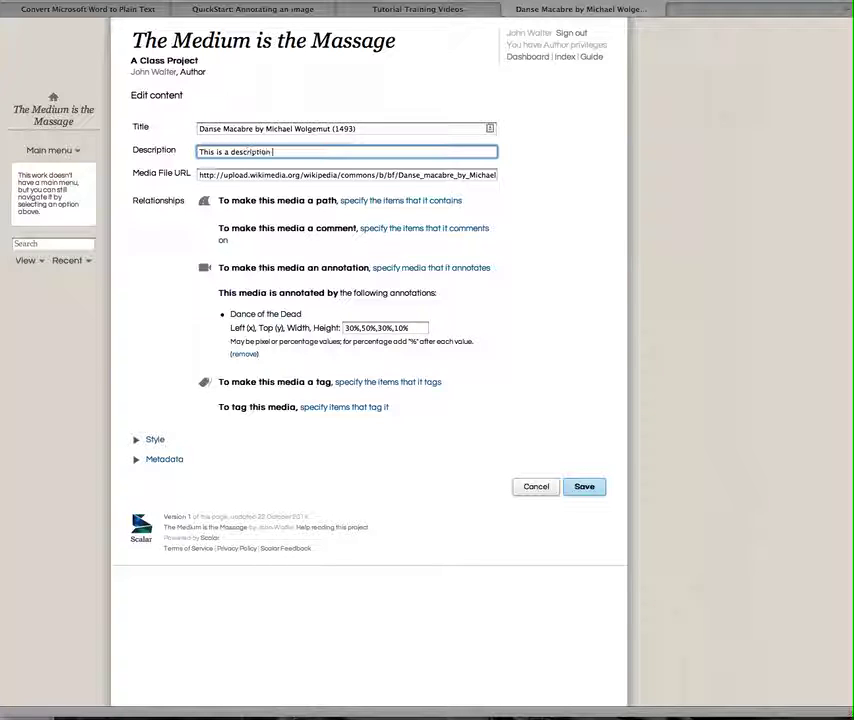
type(" of th")
key("BackSpace")
key("BackSpace")
key("BackSpace")
left_click(590, 490)
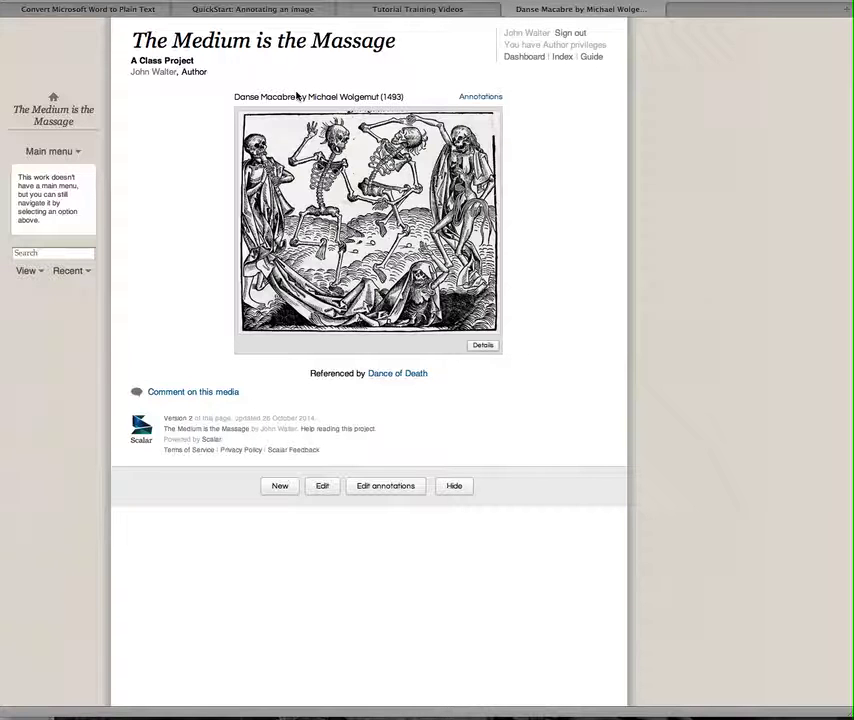
left_click(477, 97)
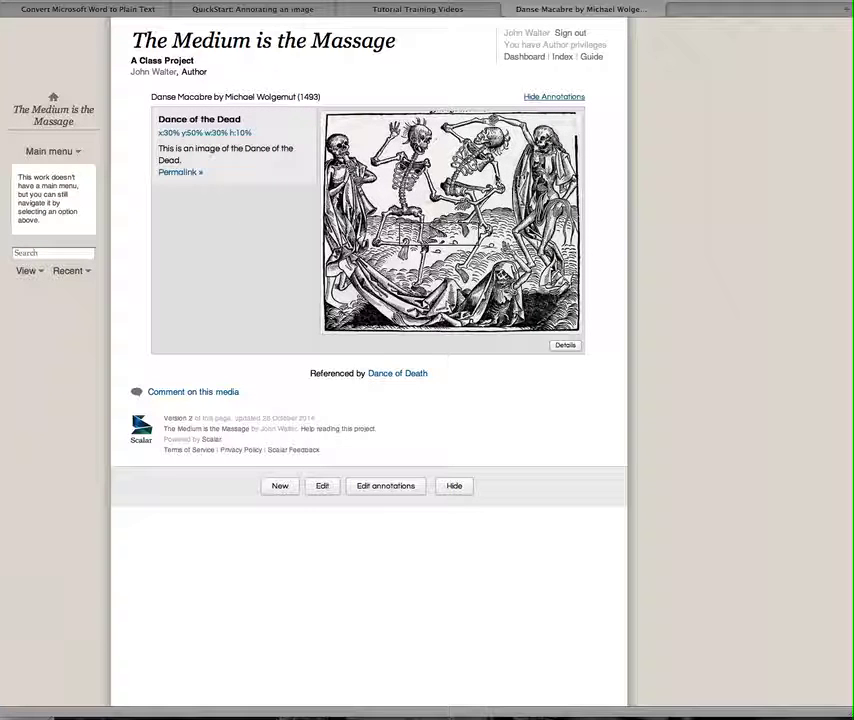
- Go from the Tutorial Training Videos page to its parent Tutorial page and open that page for editing
left_click(458, 9)
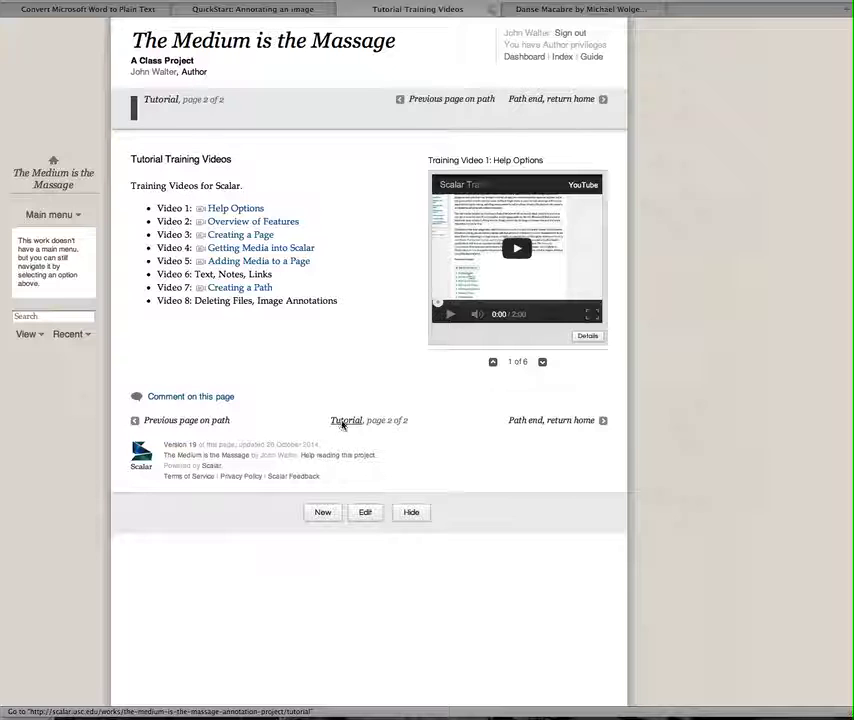
left_click(343, 425)
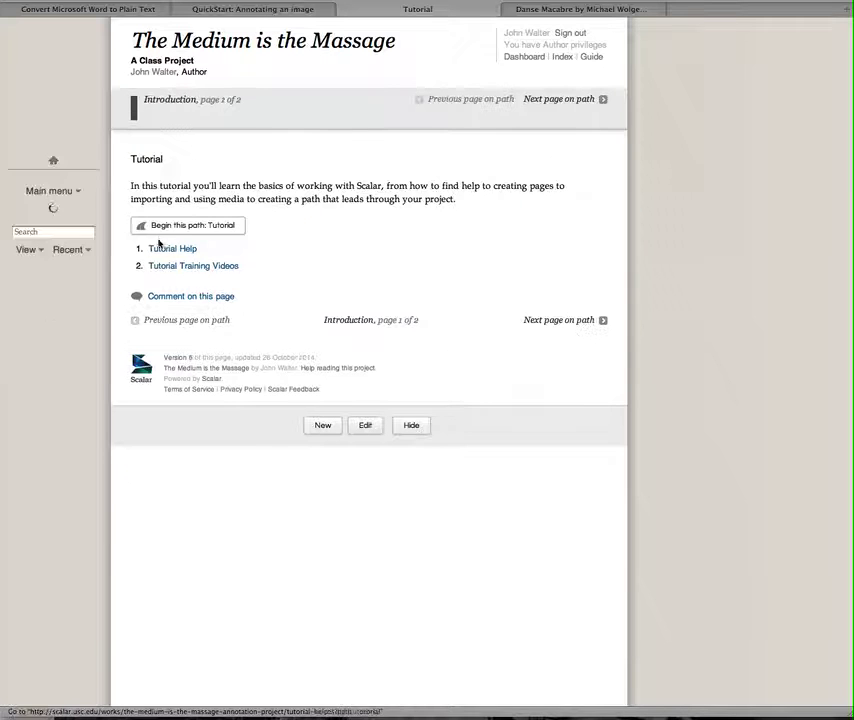
left_click(365, 428)
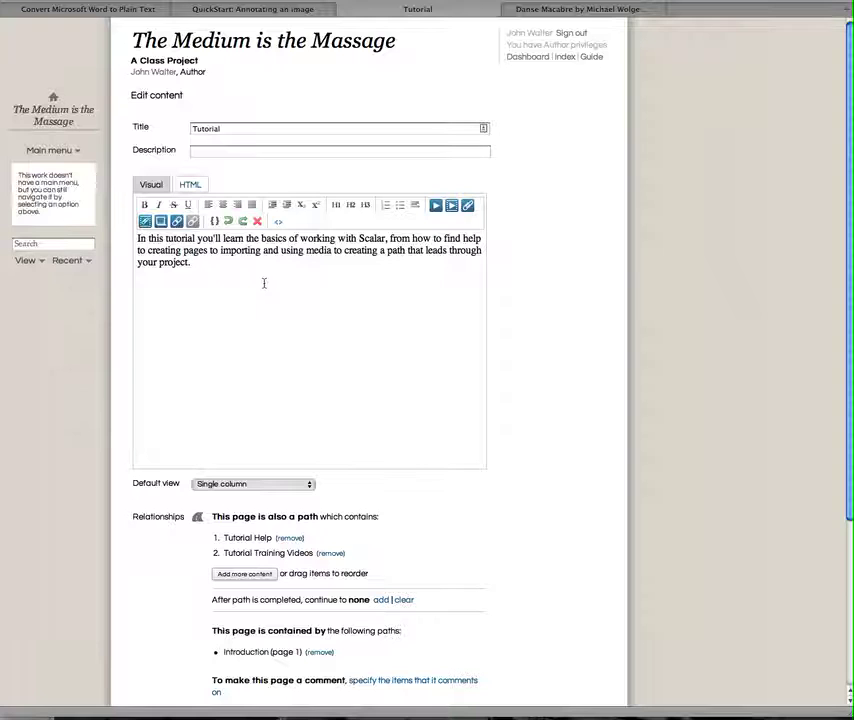
- Add the Danse Macabre image and the "Kennedy on Telstar" video to the Tutorial path and save the page
left_click(253, 574)
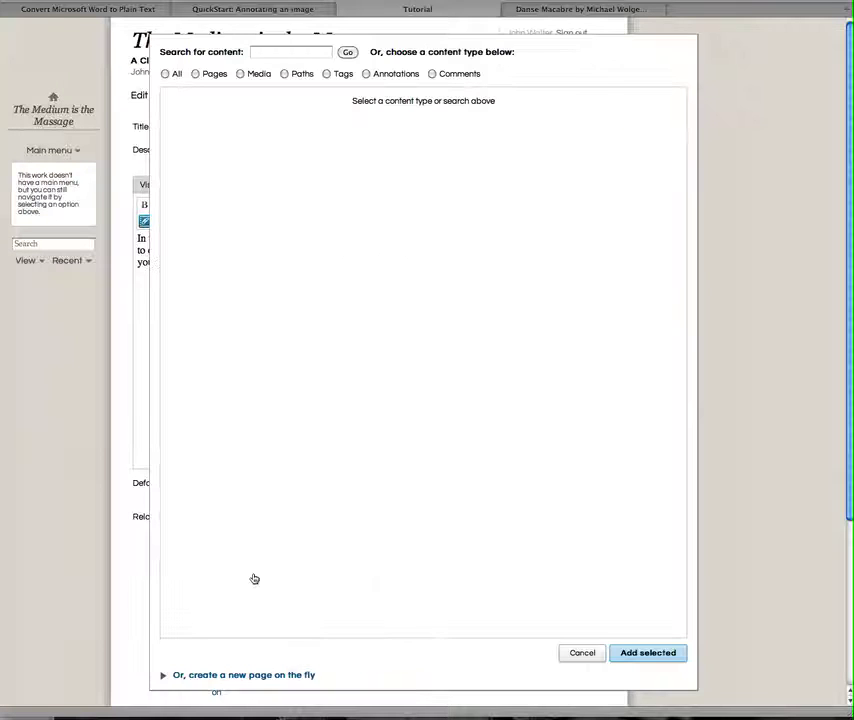
left_click(262, 74)
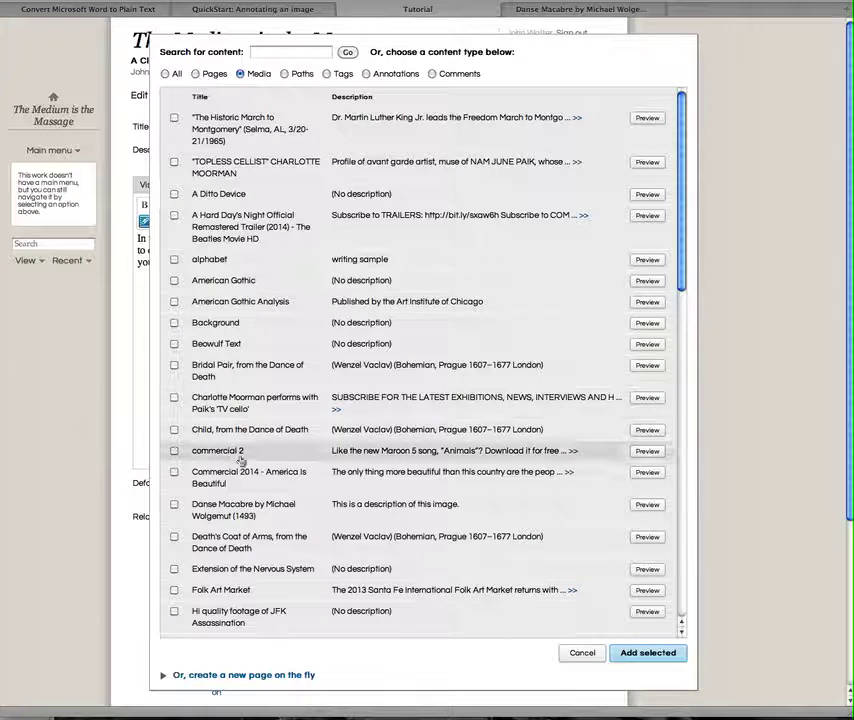
scroll(683, 207, "down", 5)
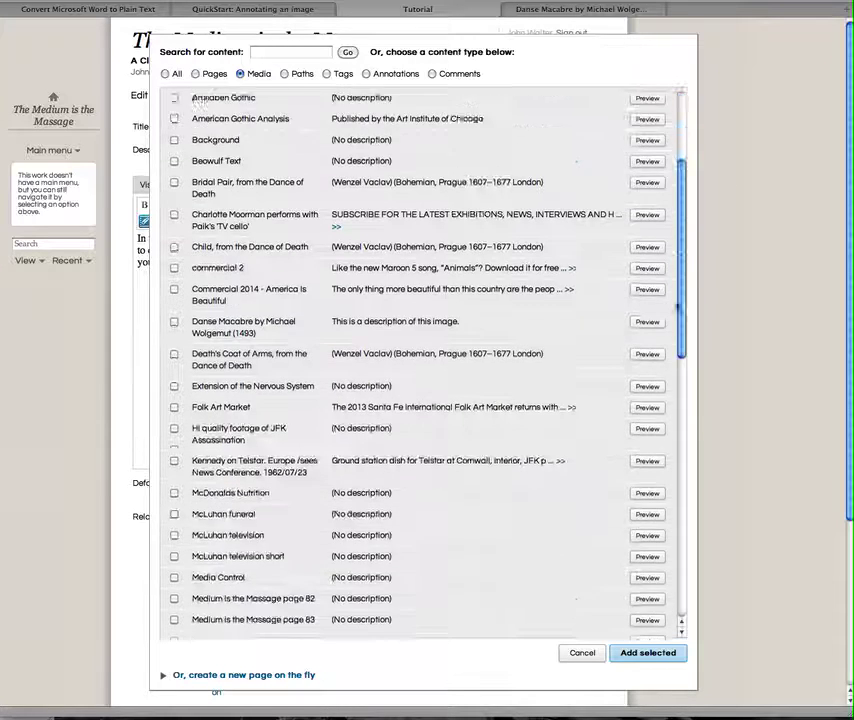
scroll(240, 272, "up", 1)
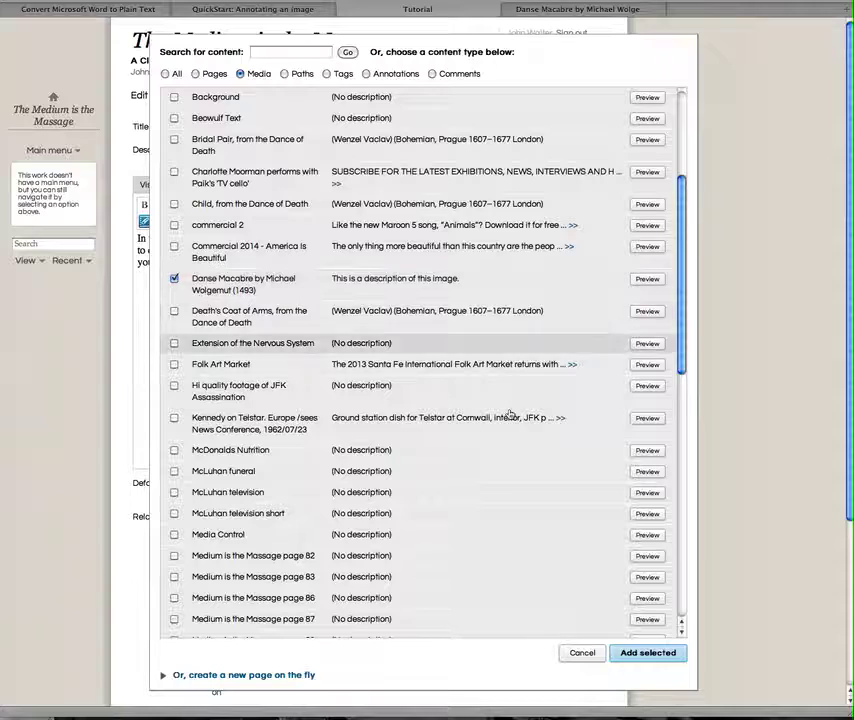
mouse_move(682, 236)
left_mouse_down()
mouse_move(685, 365)
mouse_move(700, 428)
mouse_move(673, 218)
left_mouse_up()
scroll(372, 391, "down", 3)
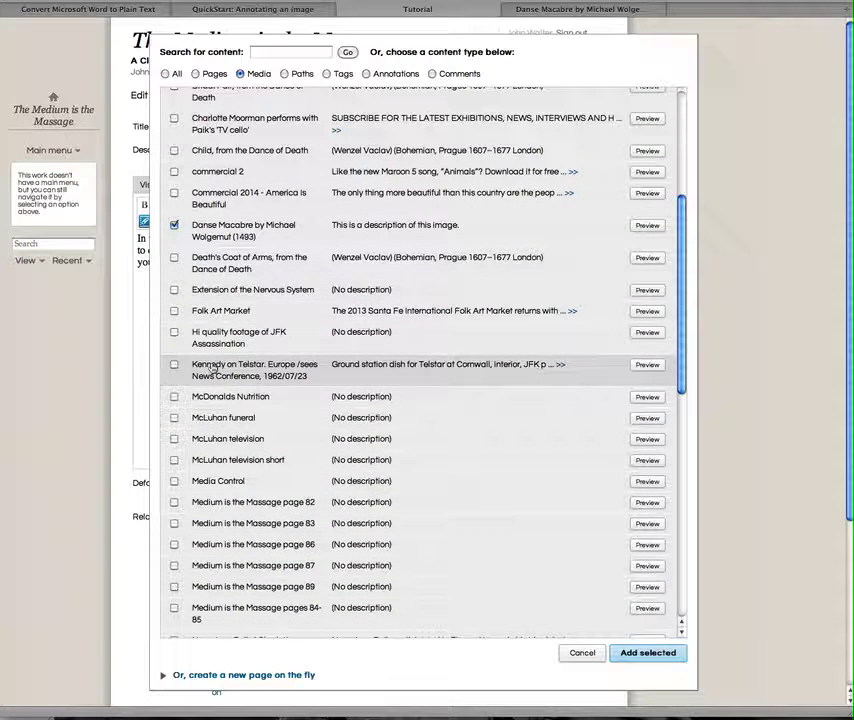
left_click(645, 653)
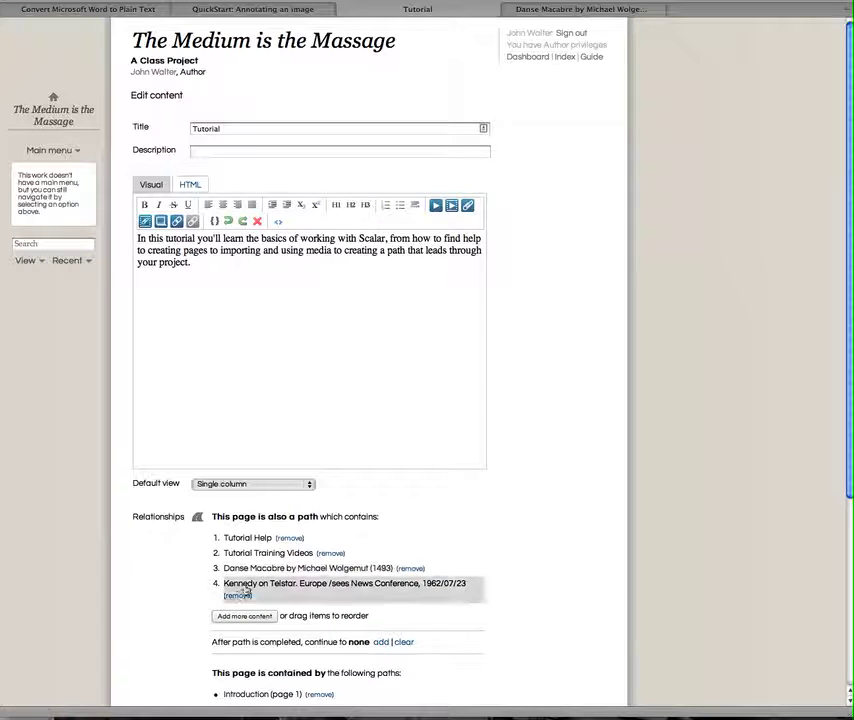
left_click_drag(848, 300, 743, 614)
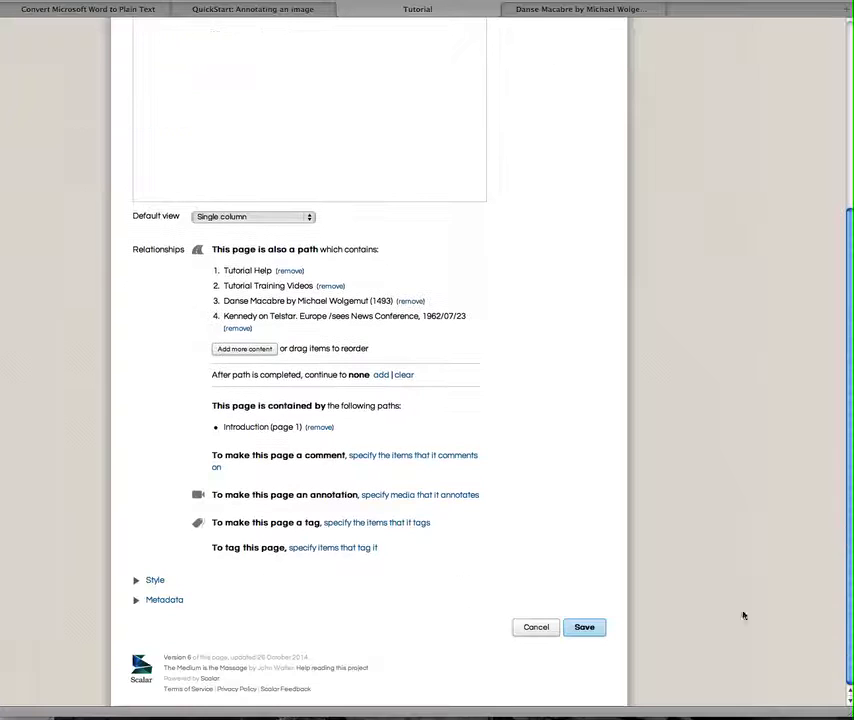
left_click(590, 630)
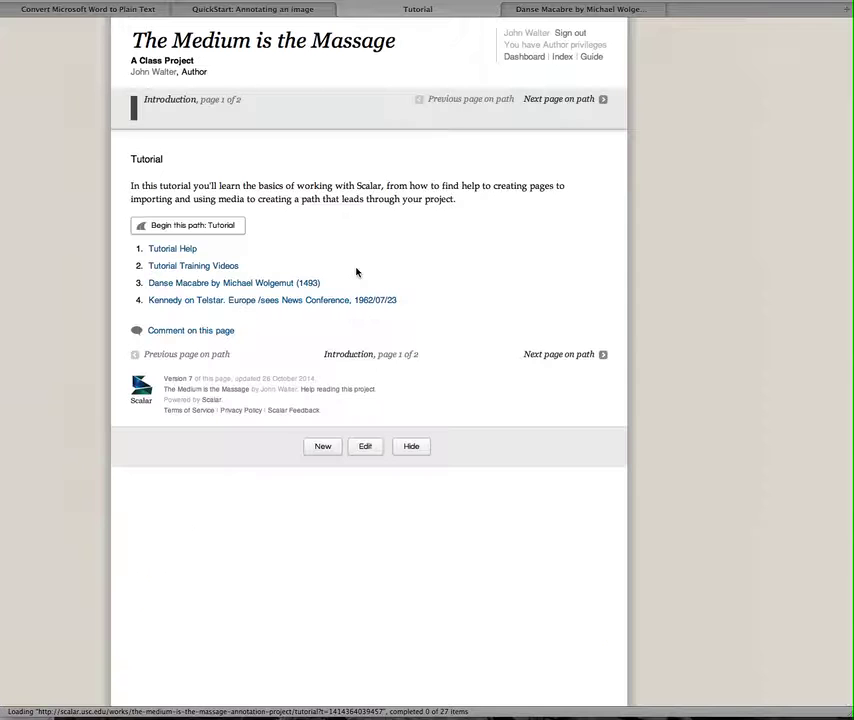
- Begin the Tutorial path and advance through its pages to the Danse Macabre image
left_click(198, 227)
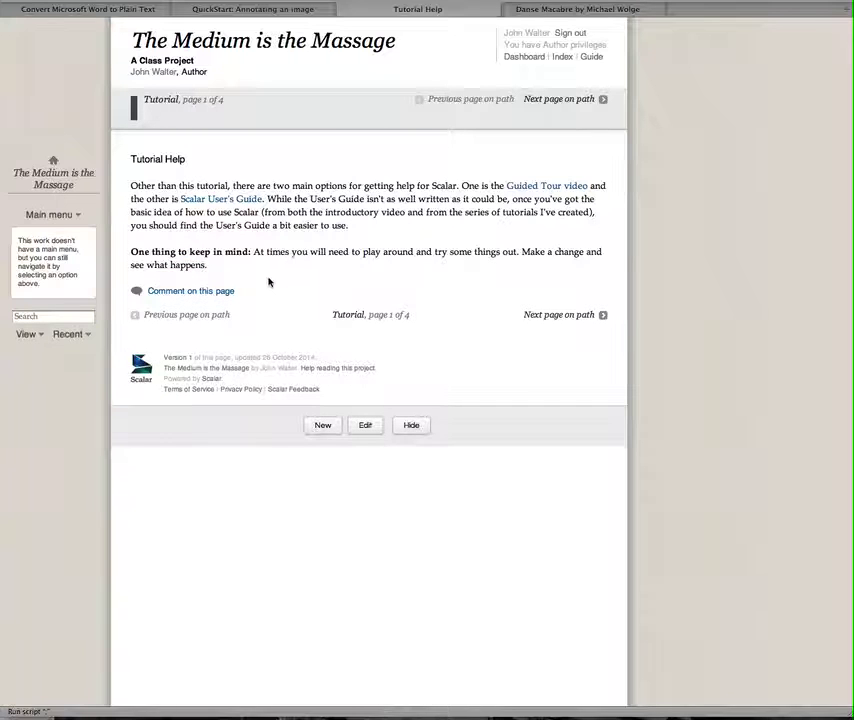
left_click(562, 316)
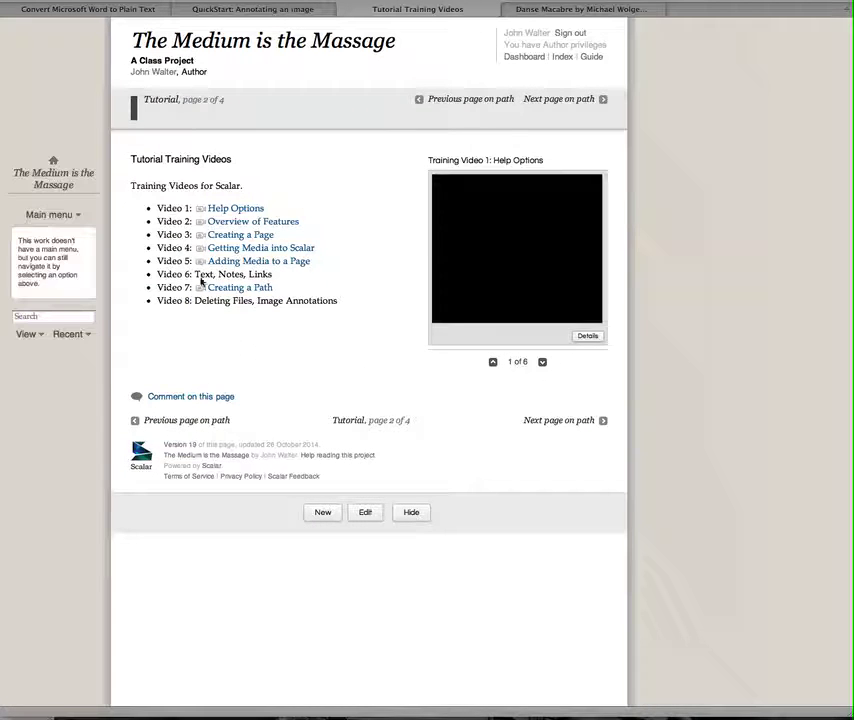
left_click(559, 421)
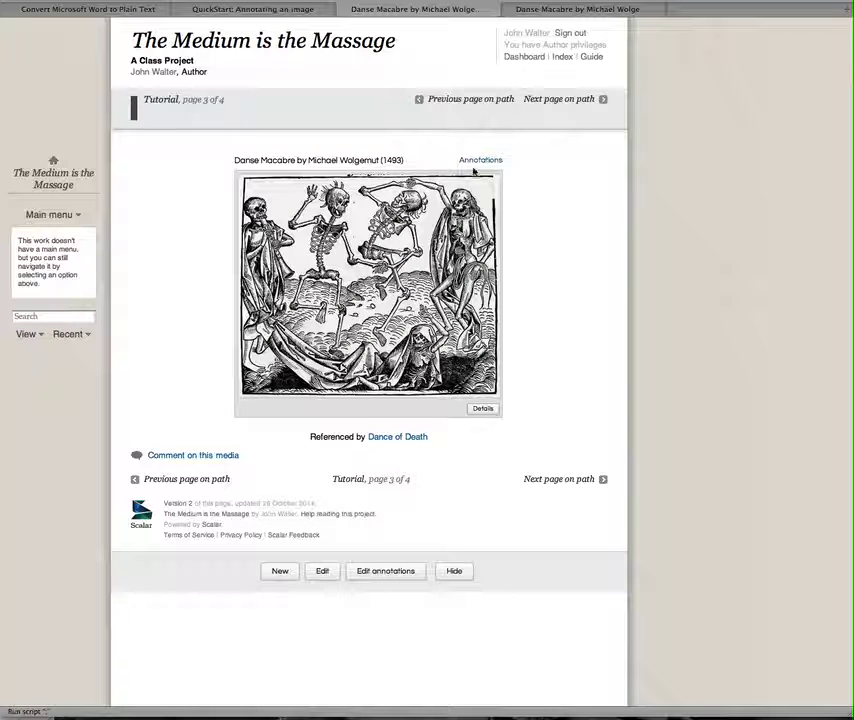
- Show the image's annotations, review its details from description to full media view, and continue to the Kennedy on Telstar page
left_click(486, 160)
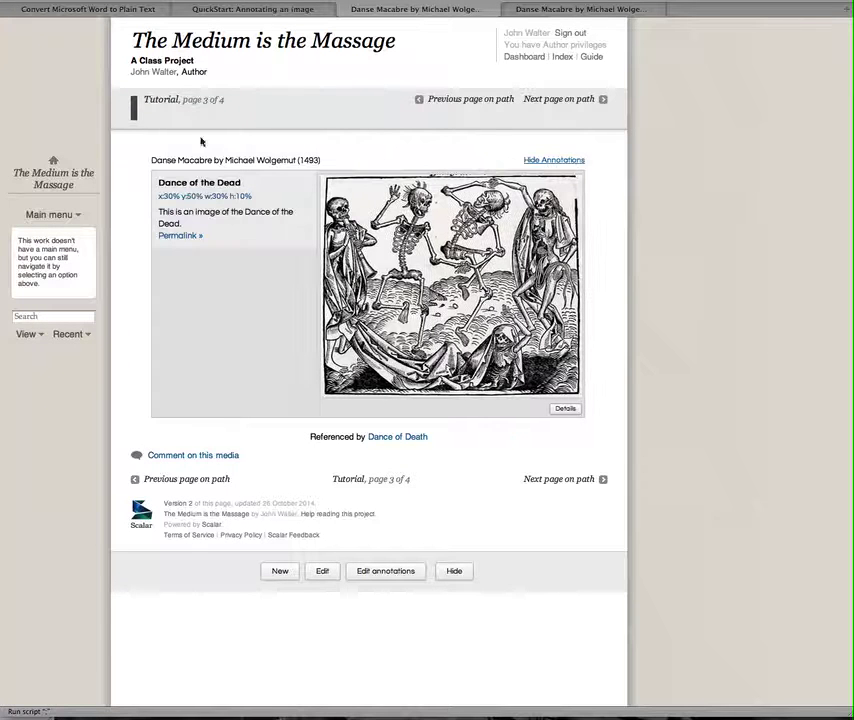
left_click(566, 409)
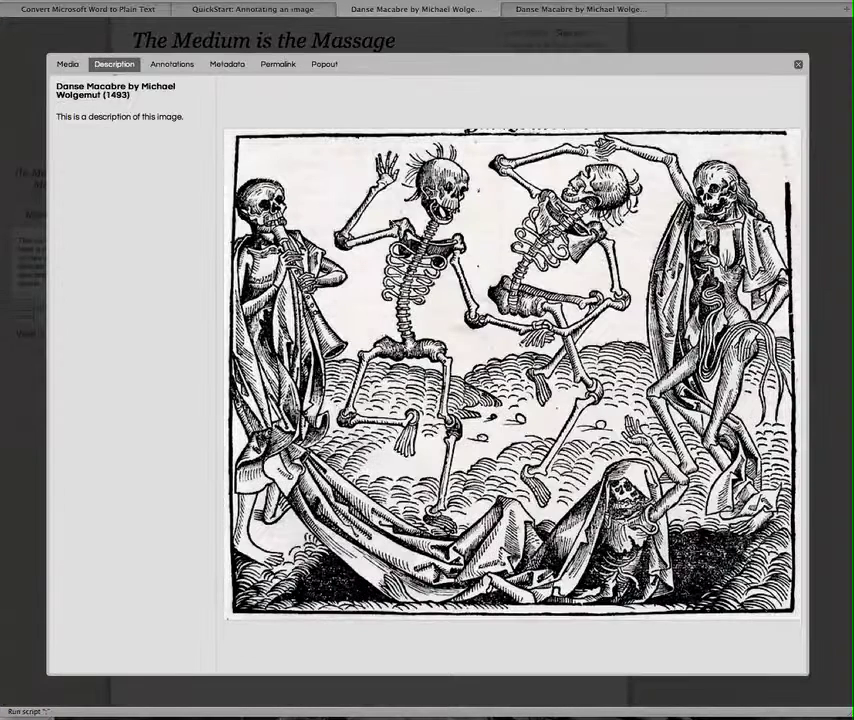
left_click(175, 66)
left_click(225, 63)
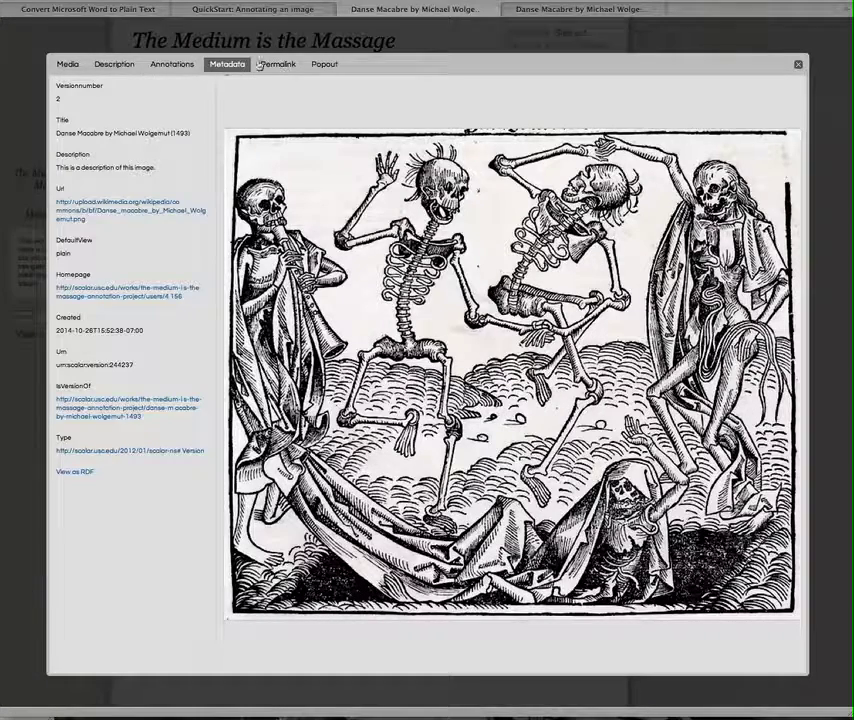
left_click(112, 64)
left_click(67, 64)
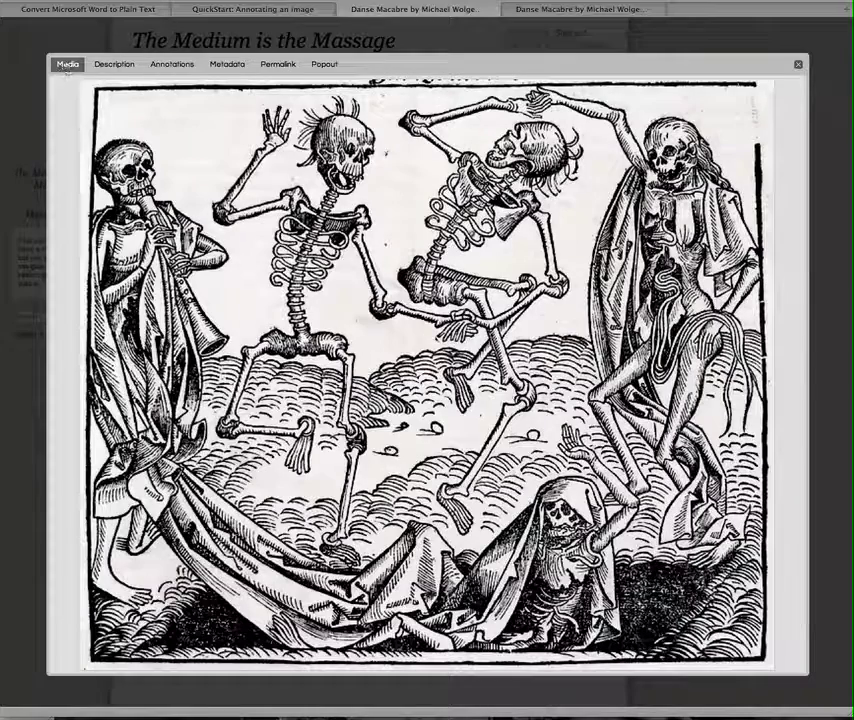
left_click(797, 64)
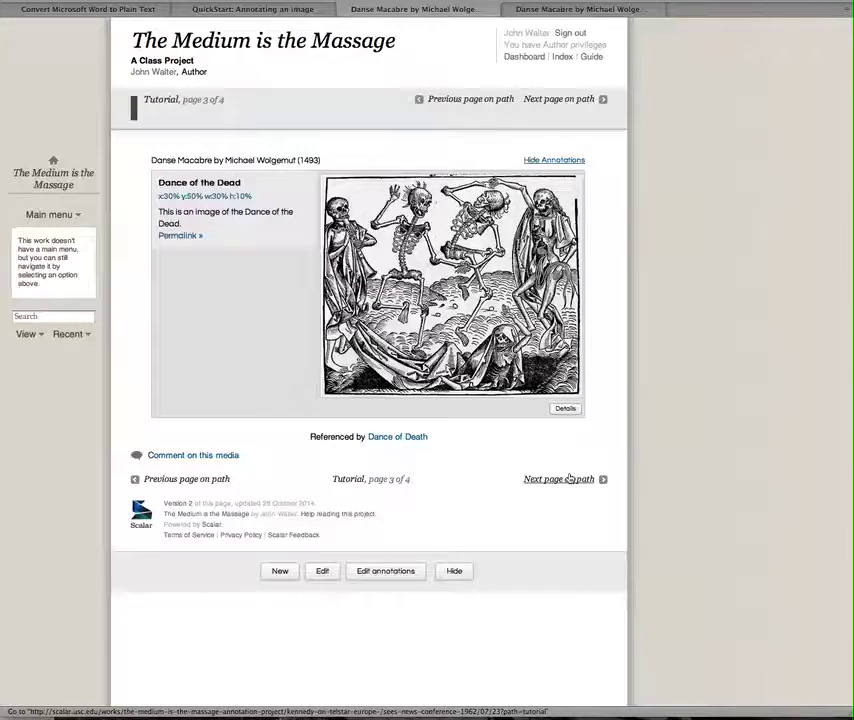
left_click(569, 479)
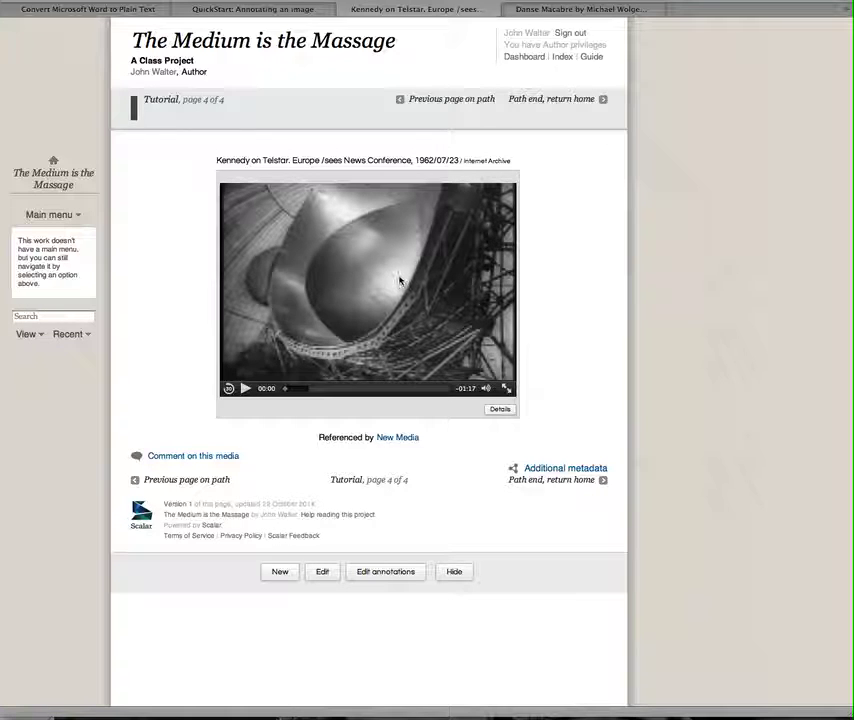
- Consult the QuickStarts list in the Scalar User's Guide, then return to the Tutorial path's last page and follow the path end home
left_click(281, 9)
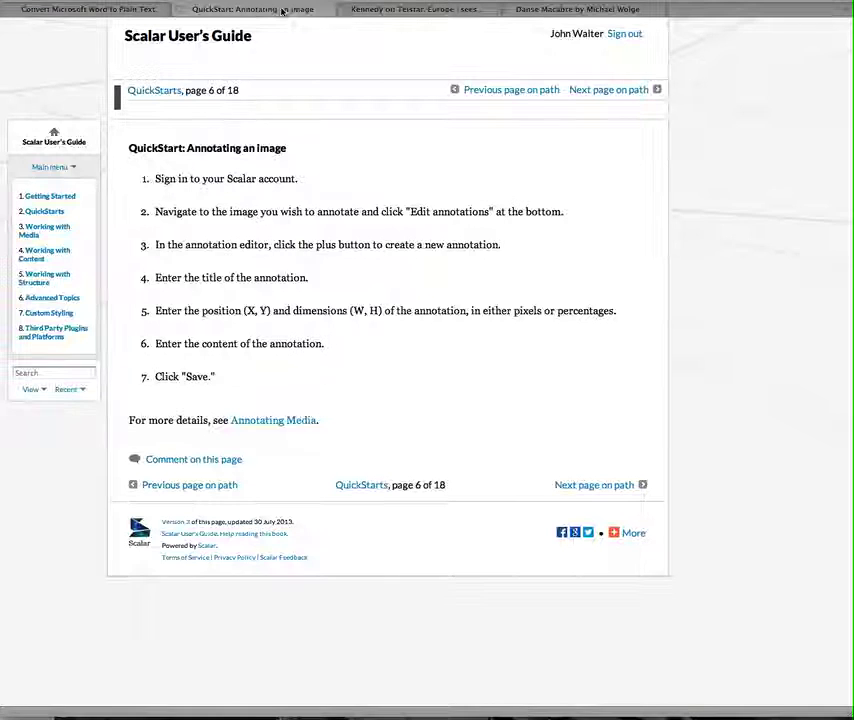
left_click(50, 213)
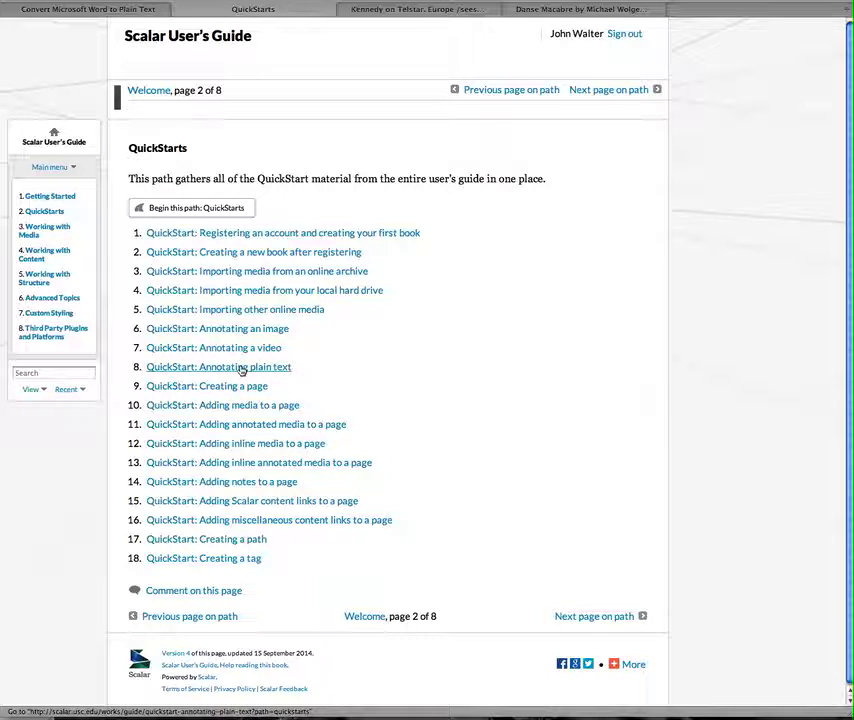
left_click(563, 10)
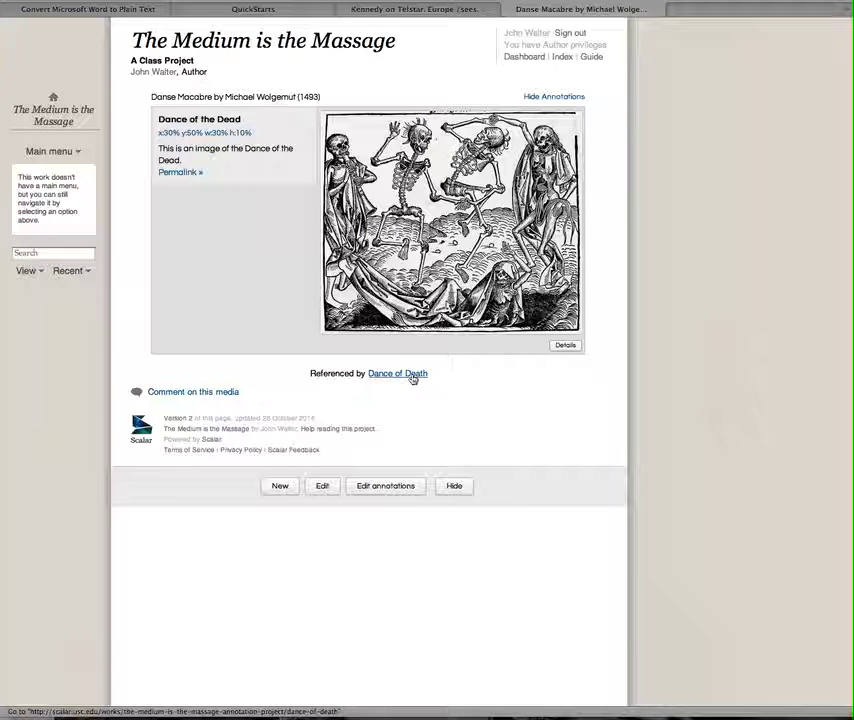
left_click(452, 11)
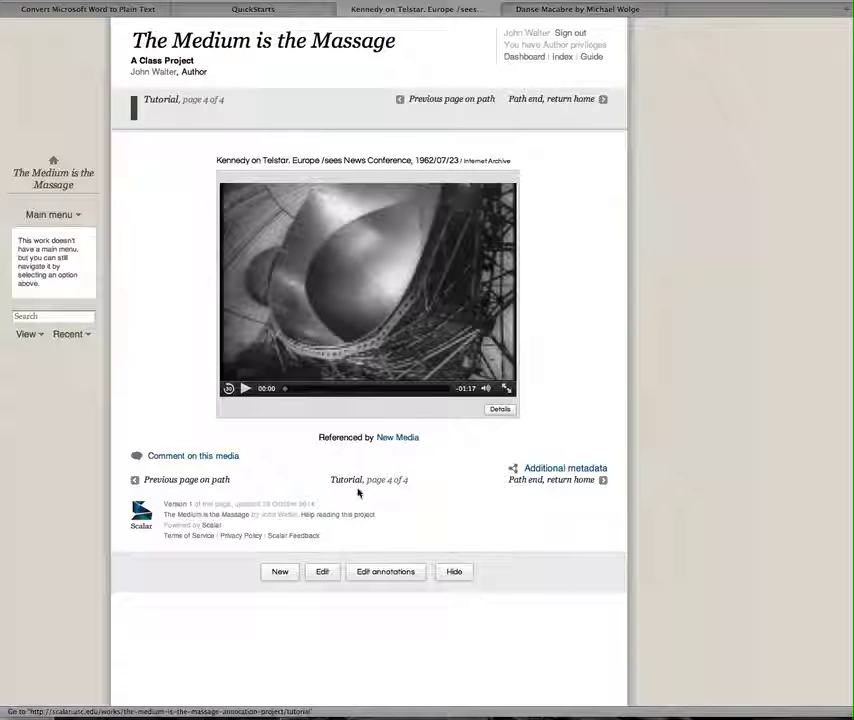
left_click(561, 481)
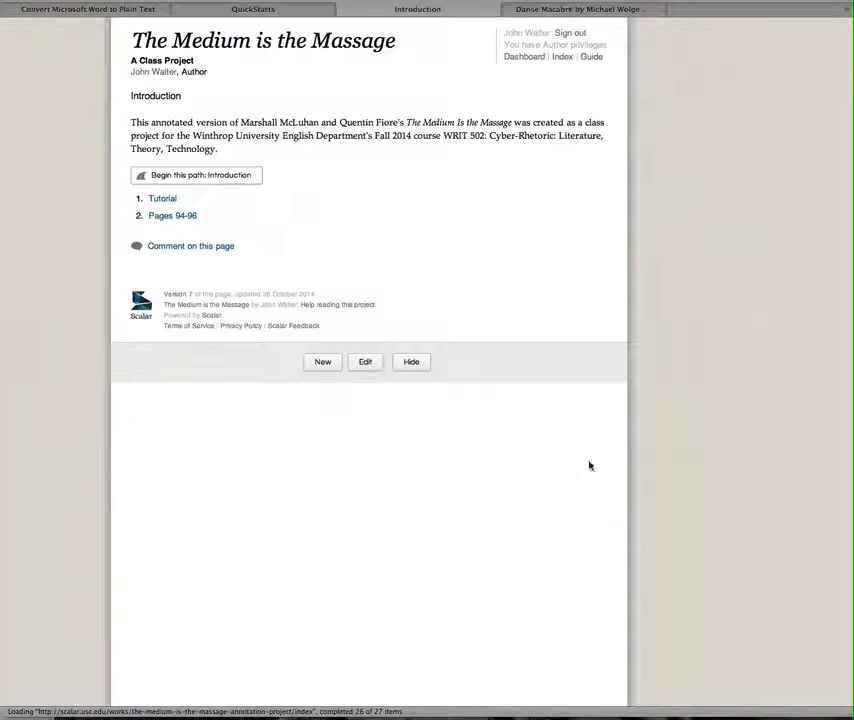